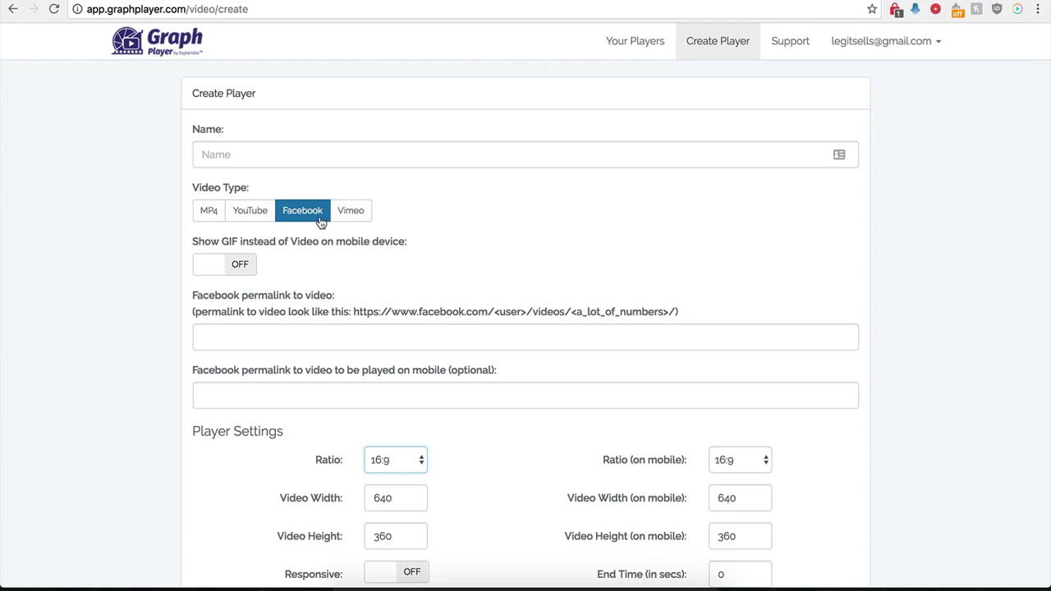
Name the new player "Demo Name" and choose Facebook as its video type.
{"action": "scroll", "coordinate": [185, 354], "scroll_direction": "down", "scroll_amount": 1}
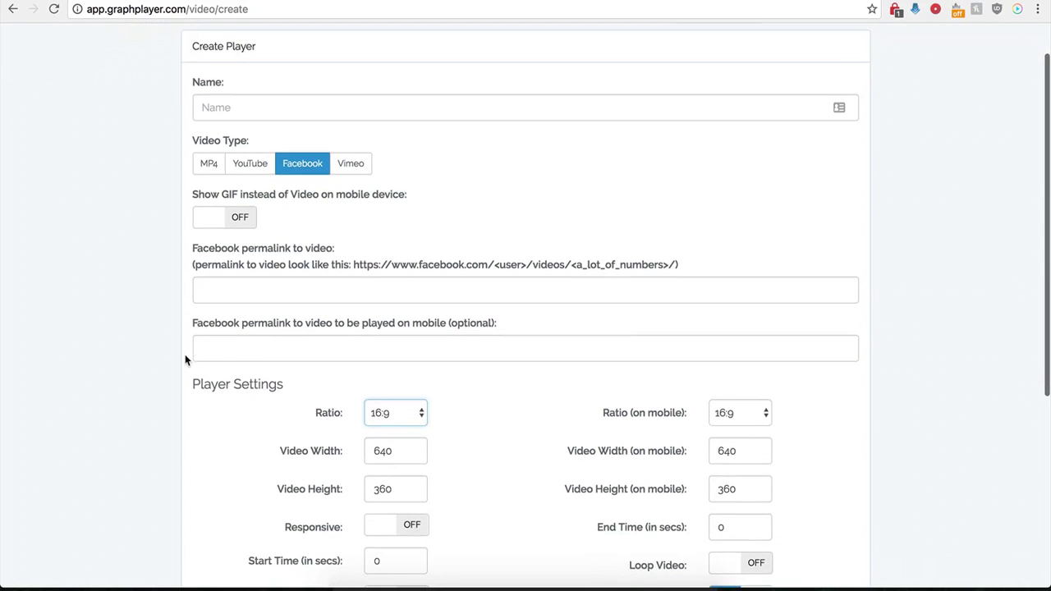
{"action": "left_click", "coordinate": [284, 107]}
{"action": "type", "text": "Demo Name"}
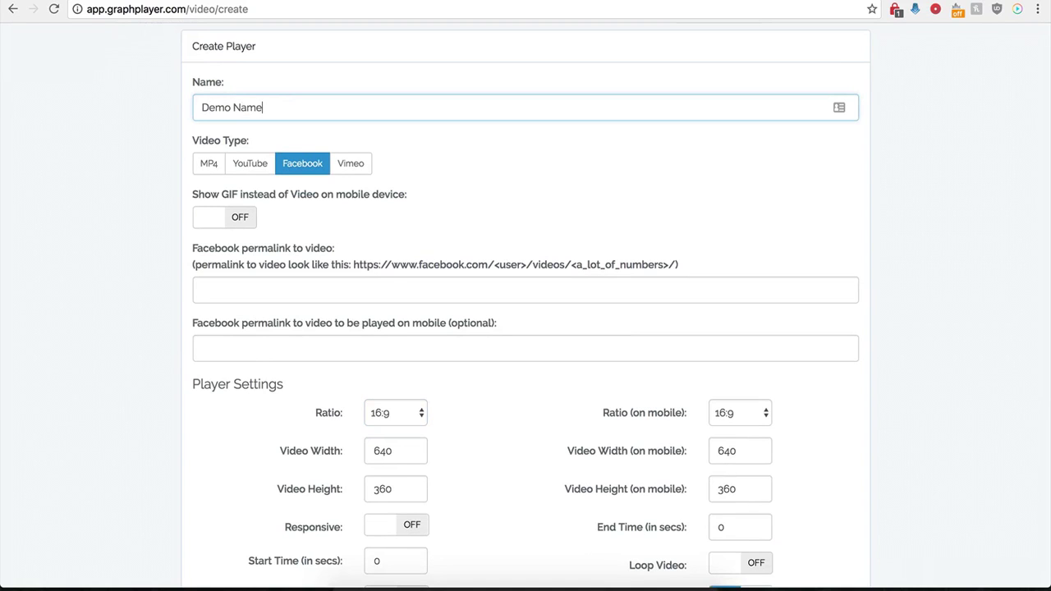
{"action": "left_click", "coordinate": [284, 176]}
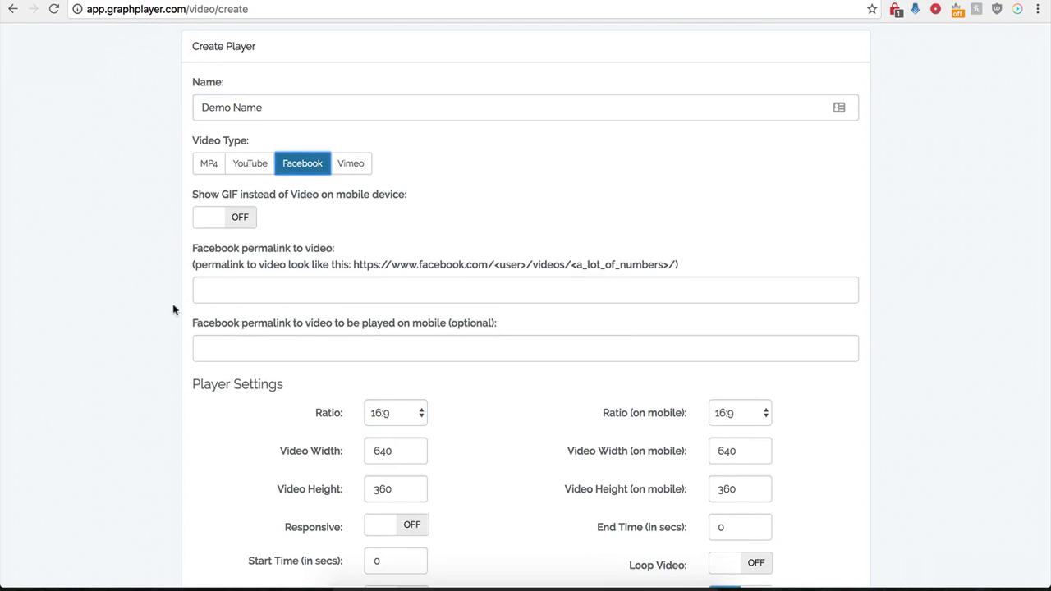
Copy the Creative Cakes video's web address from Facebook and paste it as the player's Facebook video permalink.
{"action": "scroll", "coordinate": [178, 294], "scroll_direction": "down", "scroll_amount": 1}
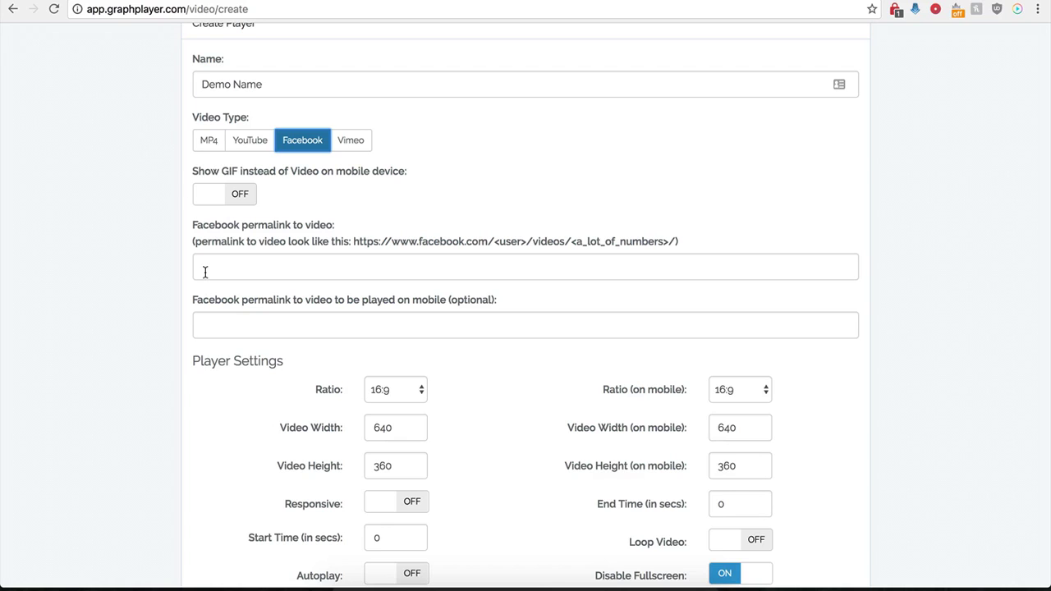
{"action": "left_click", "coordinate": [205, 273]}
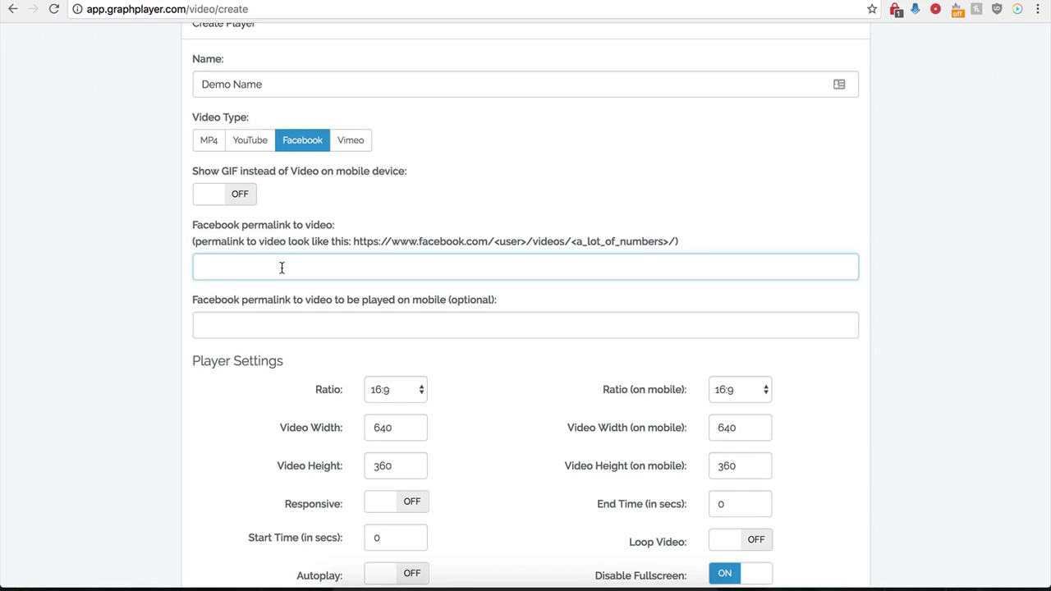
{"action": "left_click", "coordinate": [722, 1]}
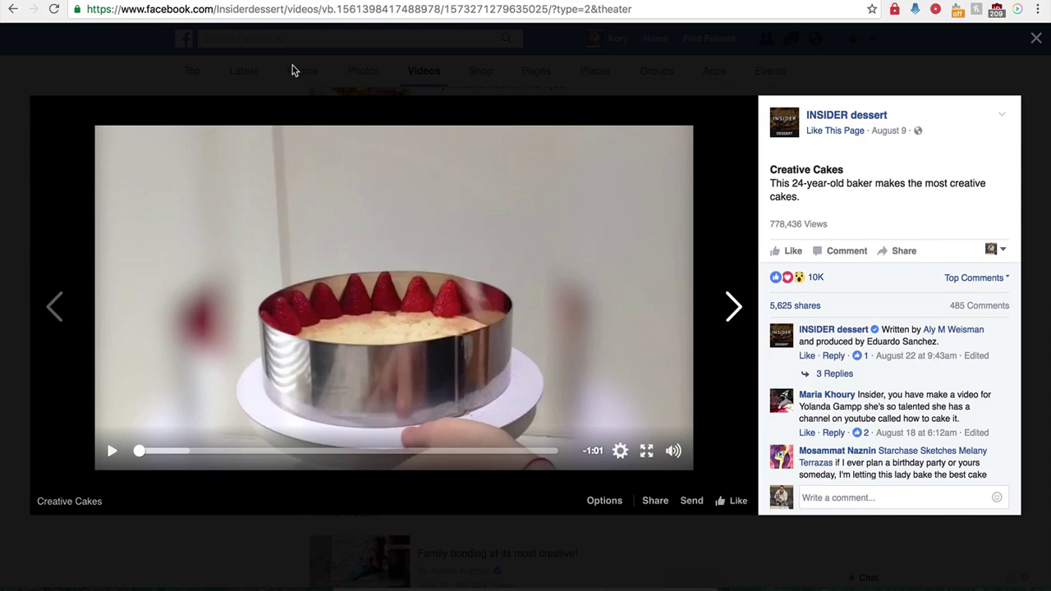
{"action": "left_click", "coordinate": [309, 10]}
{"action": "key", "text": "ctrl+c"}
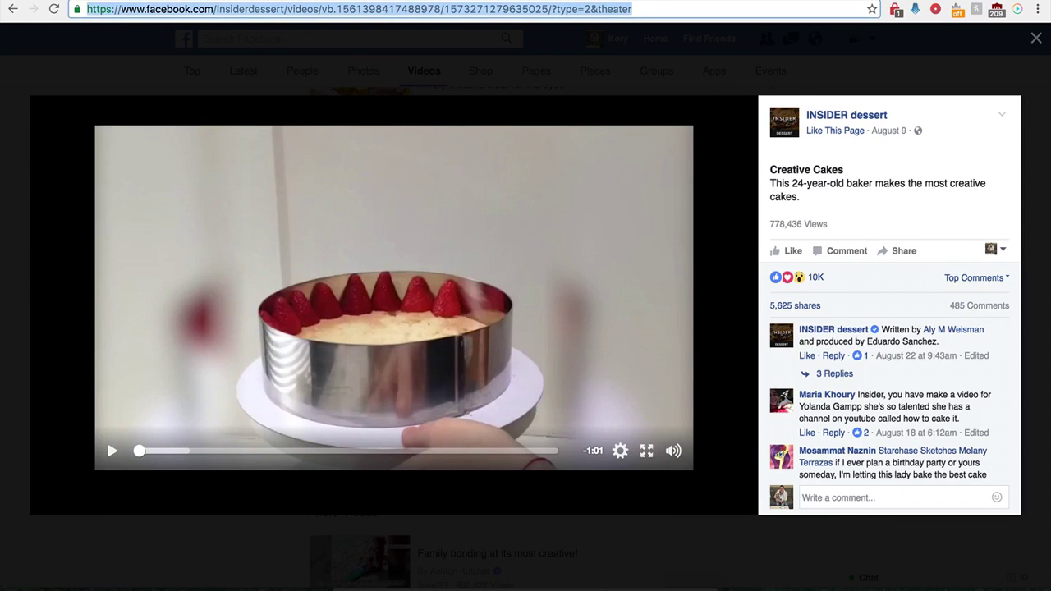
{"action": "key", "text": "ctrl+Tab"}
{"action": "key", "text": "ctrl+v"}
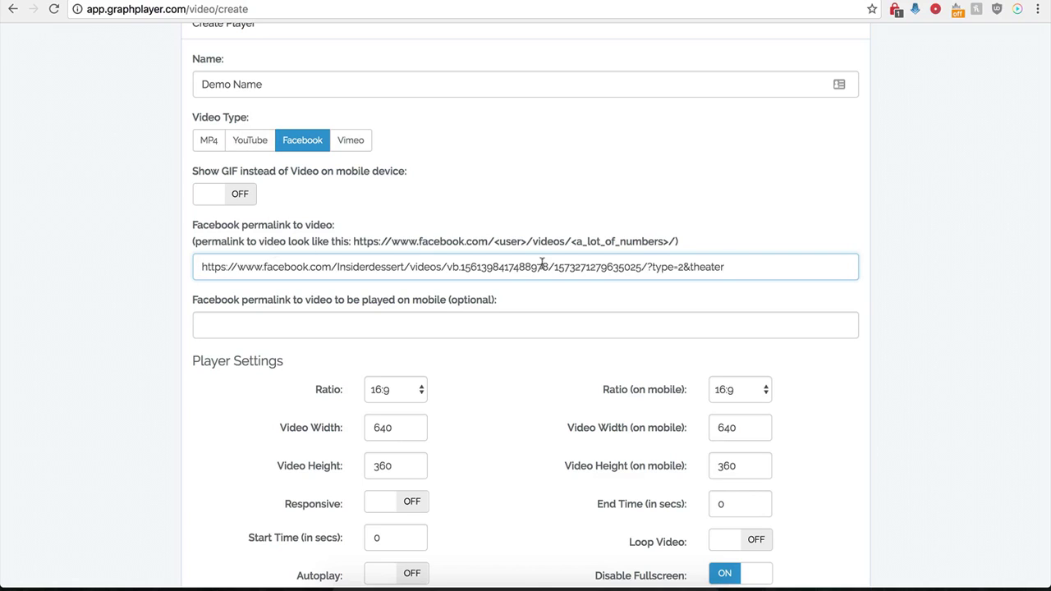
Remove the "?type=2&theater" ending from the Facebook video permalink.
{"action": "left_click_drag", "start_coordinate": [743, 267], "coordinate": [652, 267]}
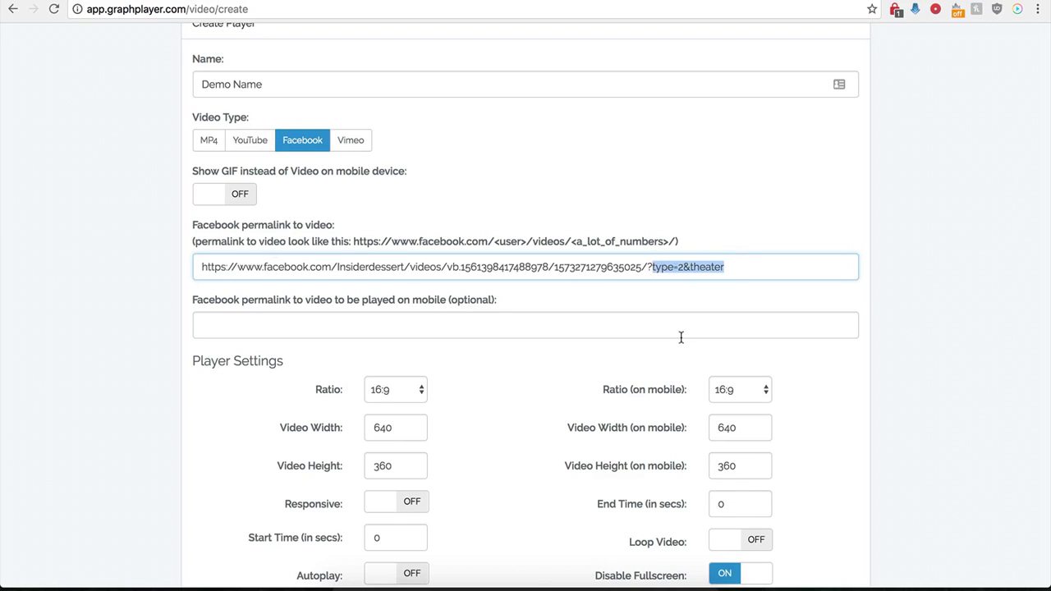
{"action": "key", "text": "BackSpace"}
{"action": "key", "text": "BackSpace"}
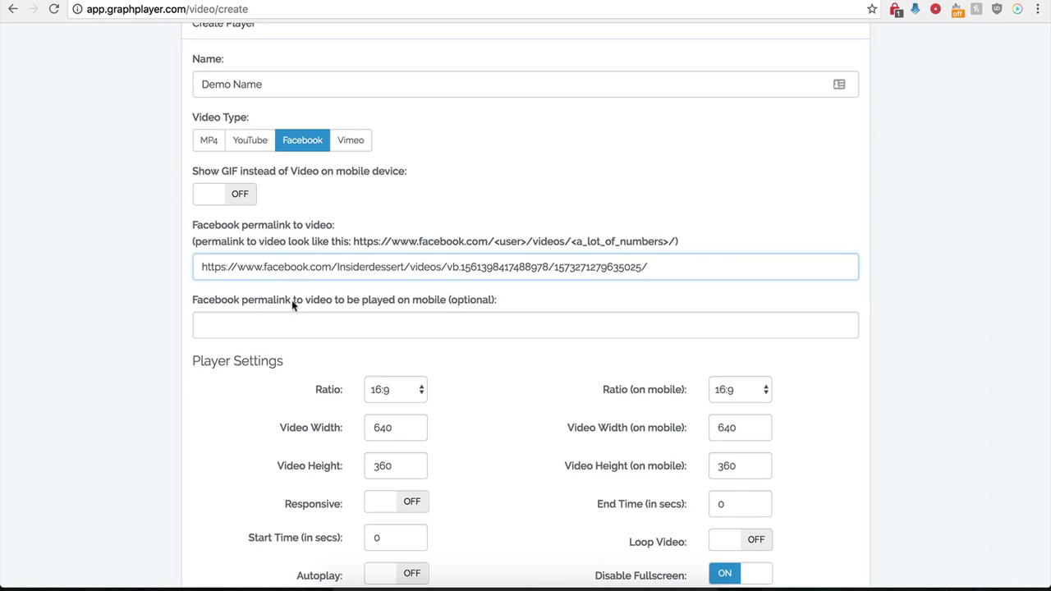
{"action": "left_click", "coordinate": [262, 330]}
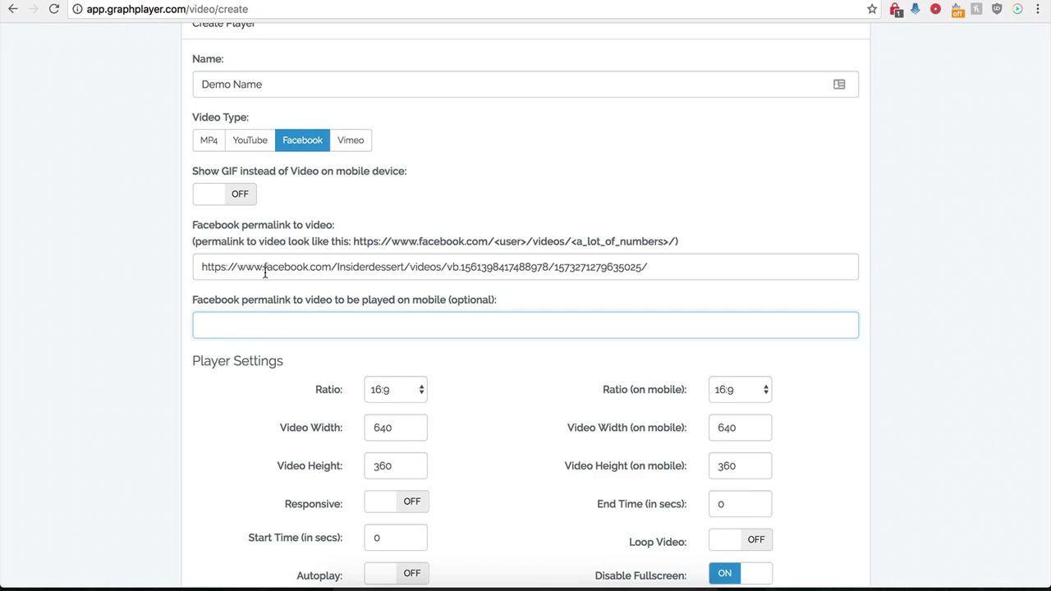
{"action": "left_click_drag", "start_coordinate": [296, 267], "coordinate": [457, 267]}
{"action": "left_click", "coordinate": [226, 267]}
{"action": "left_click_drag", "start_coordinate": [226, 267], "coordinate": [466, 265]}
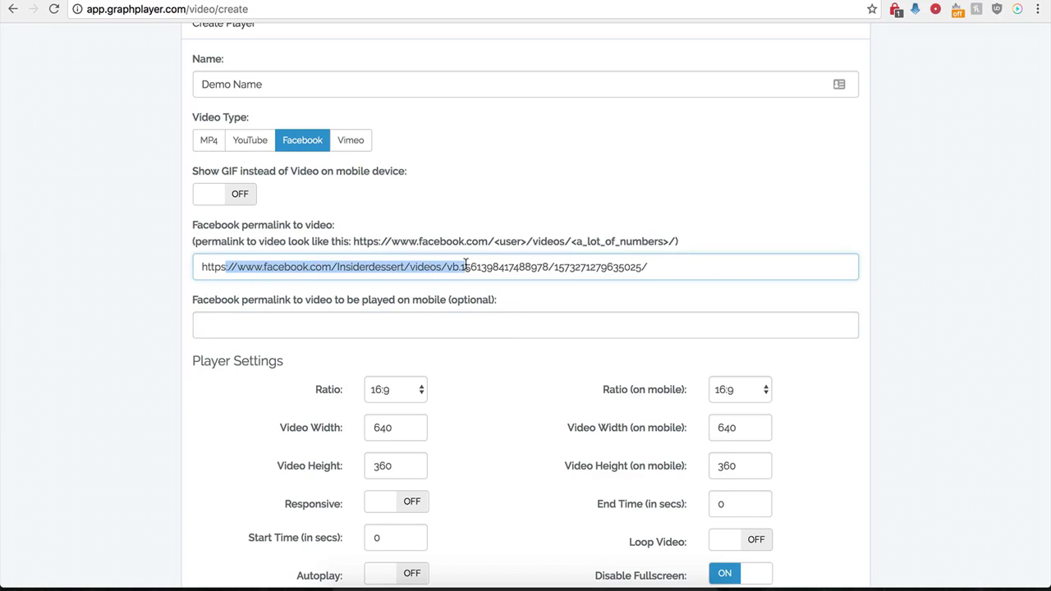
{"action": "left_click", "coordinate": [362, 326]}
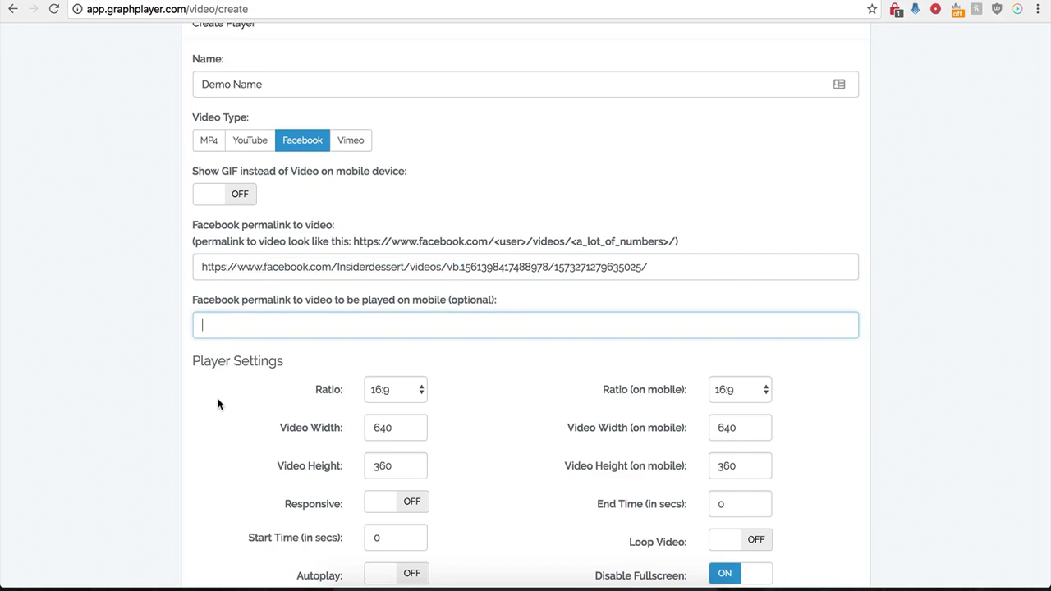
Review the ratio options for desktop and mobile in the player settings, keeping 16:9 for both.
{"action": "scroll", "coordinate": [218, 400], "scroll_direction": "down", "scroll_amount": 3}
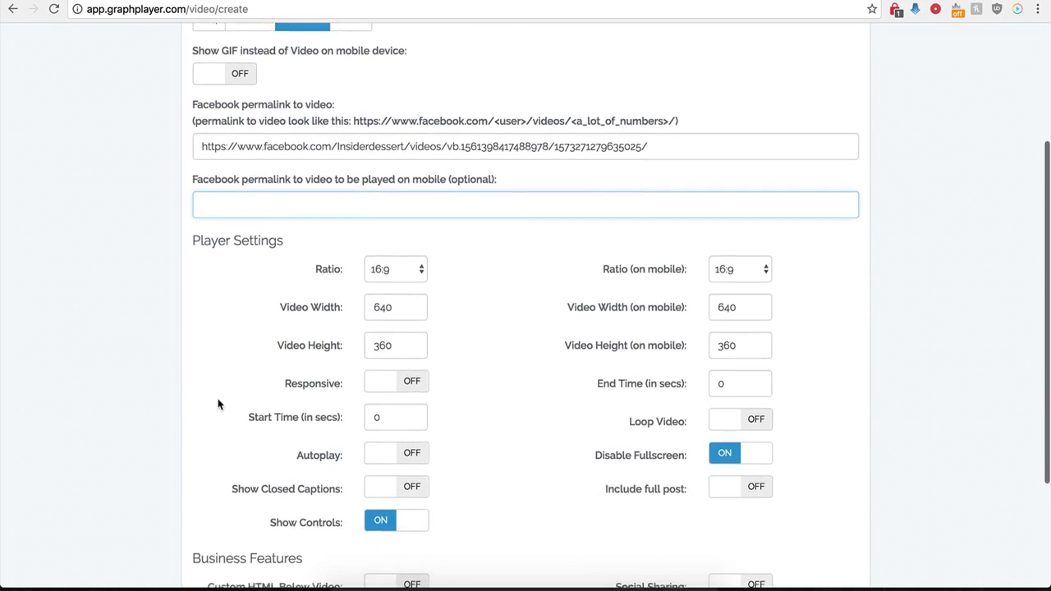
{"action": "scroll", "coordinate": [218, 400], "scroll_direction": "down", "scroll_amount": 2}
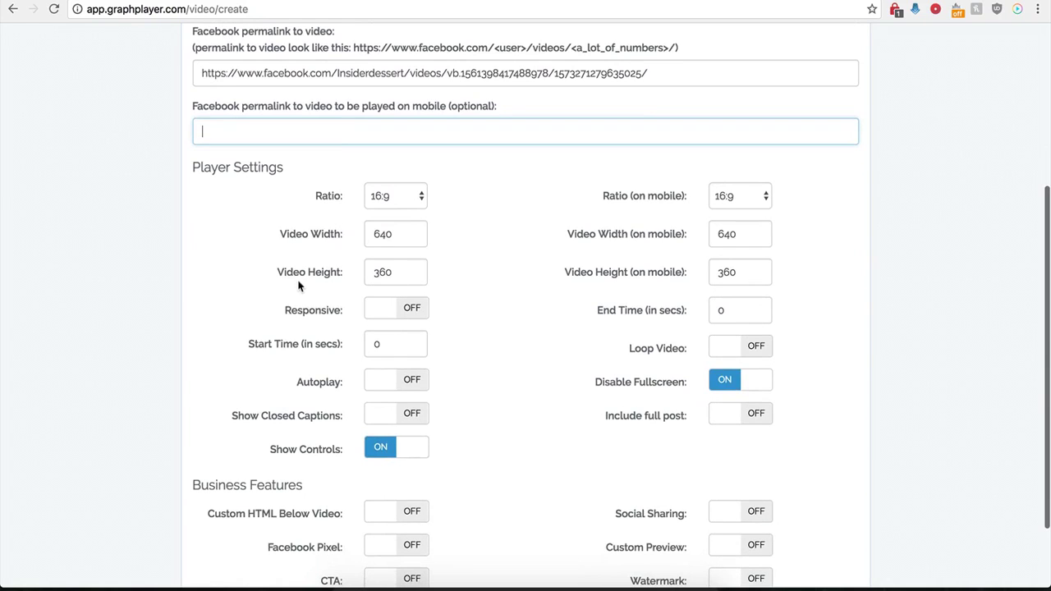
{"action": "left_click", "coordinate": [415, 198]}
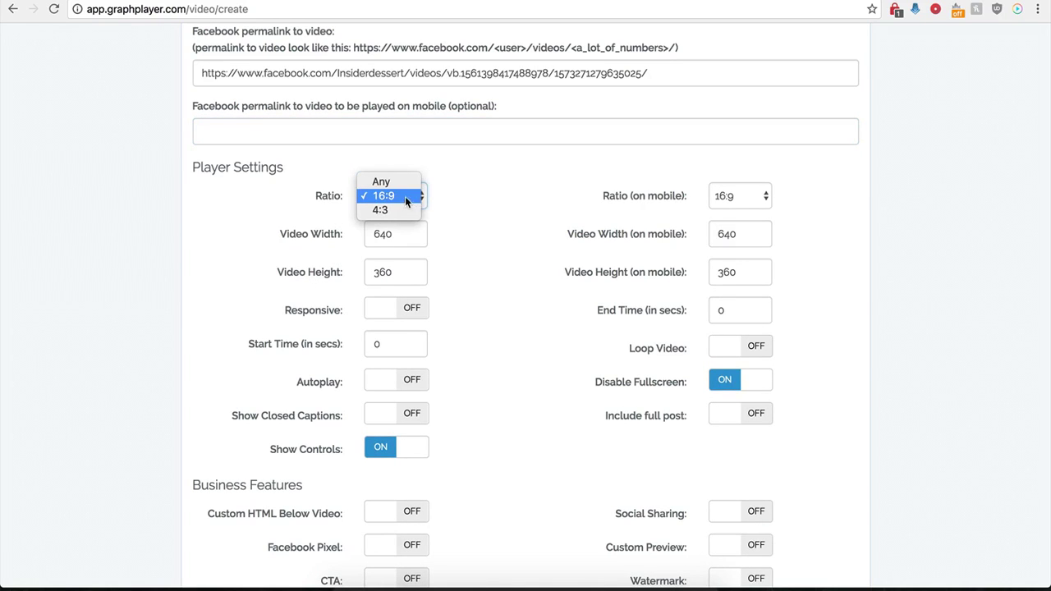
{"action": "left_click", "coordinate": [392, 199]}
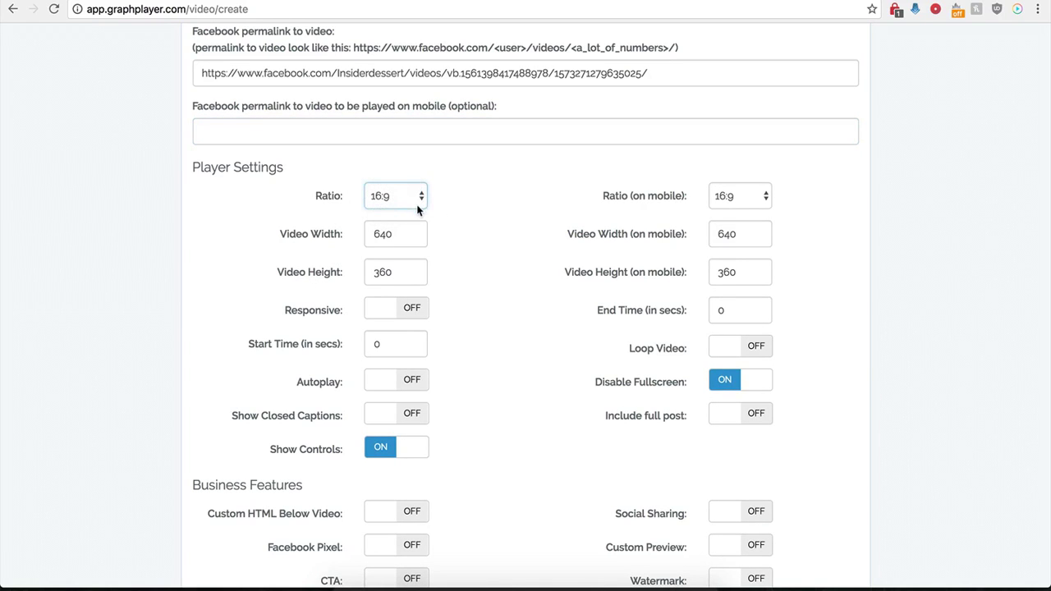
{"action": "left_click", "coordinate": [748, 201]}
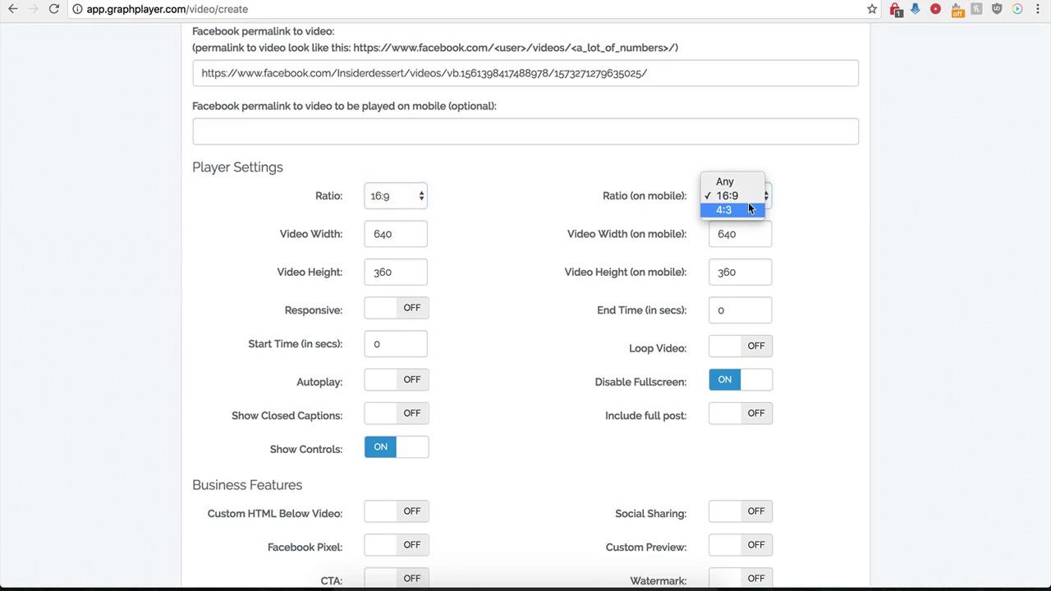
{"action": "left_click", "coordinate": [595, 190]}
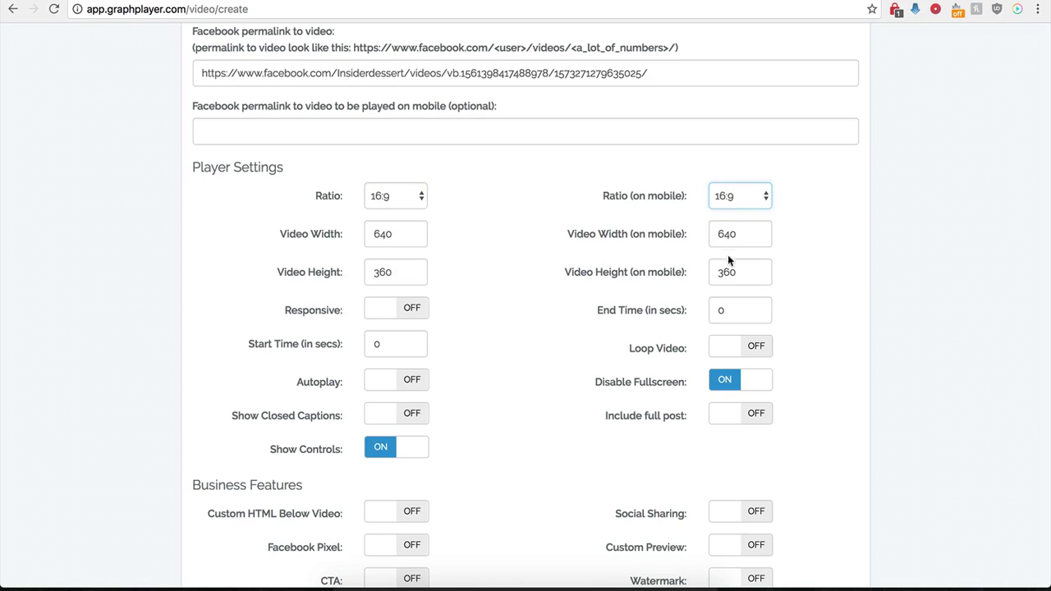
Switch on the Responsive option to view its settings and switch it back off.
{"action": "left_click", "coordinate": [405, 309]}
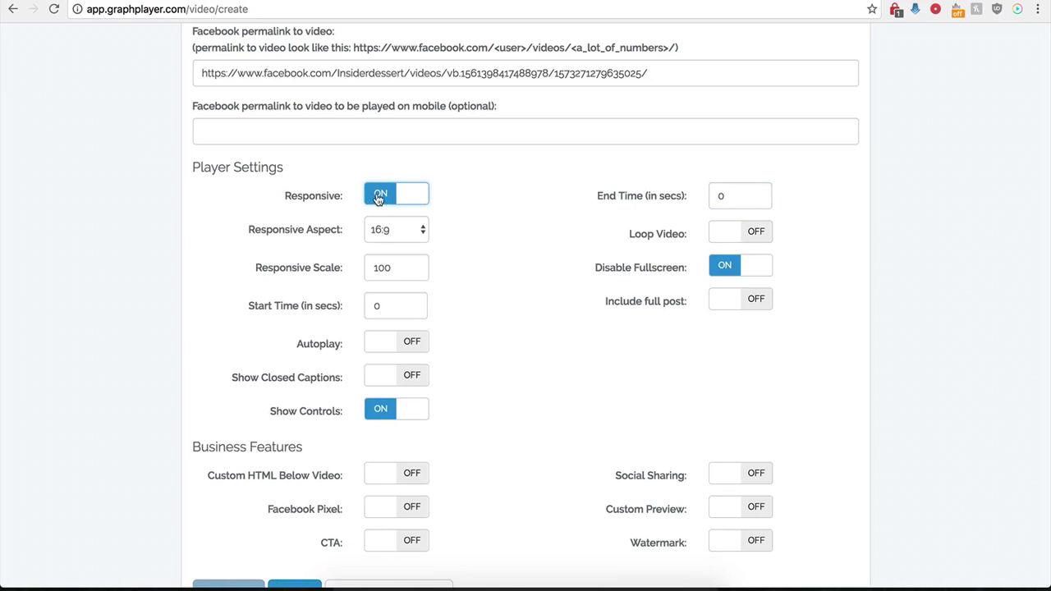
{"action": "left_click", "coordinate": [376, 193]}
{"action": "left_click", "coordinate": [396, 305]}
{"action": "left_click", "coordinate": [382, 206]}
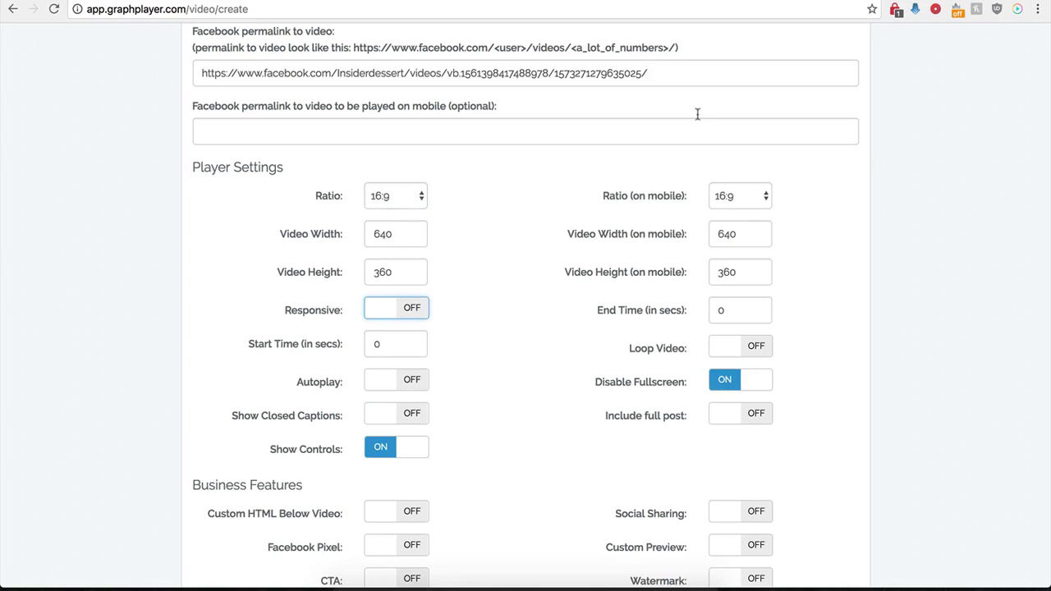
Set the video's start time to 1 second and its end time to 30 seconds.
{"action": "left_click", "coordinate": [763, 2]}
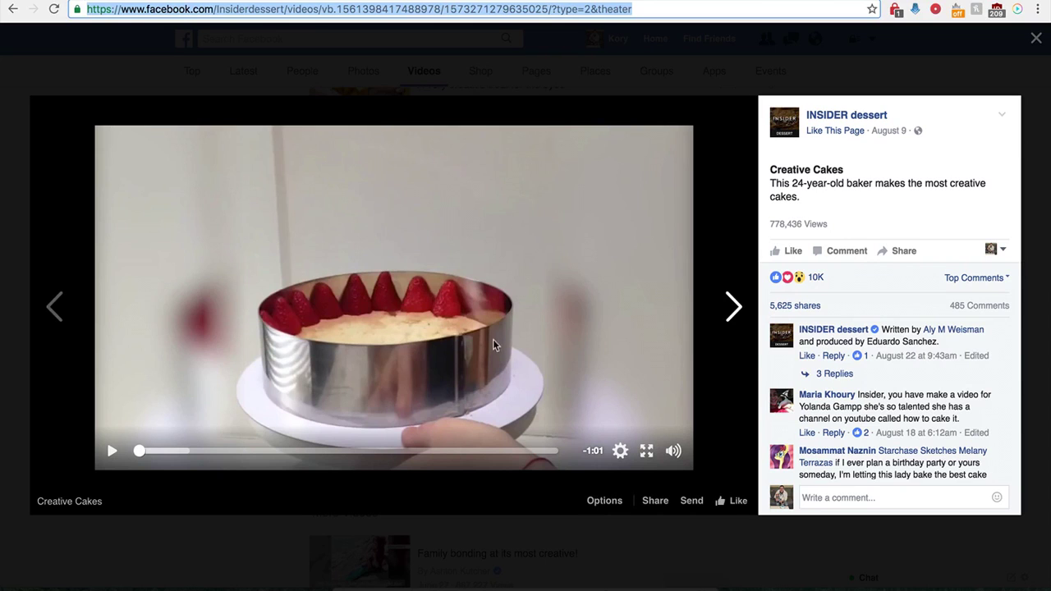
{"action": "left_click", "coordinate": [338, 7]}
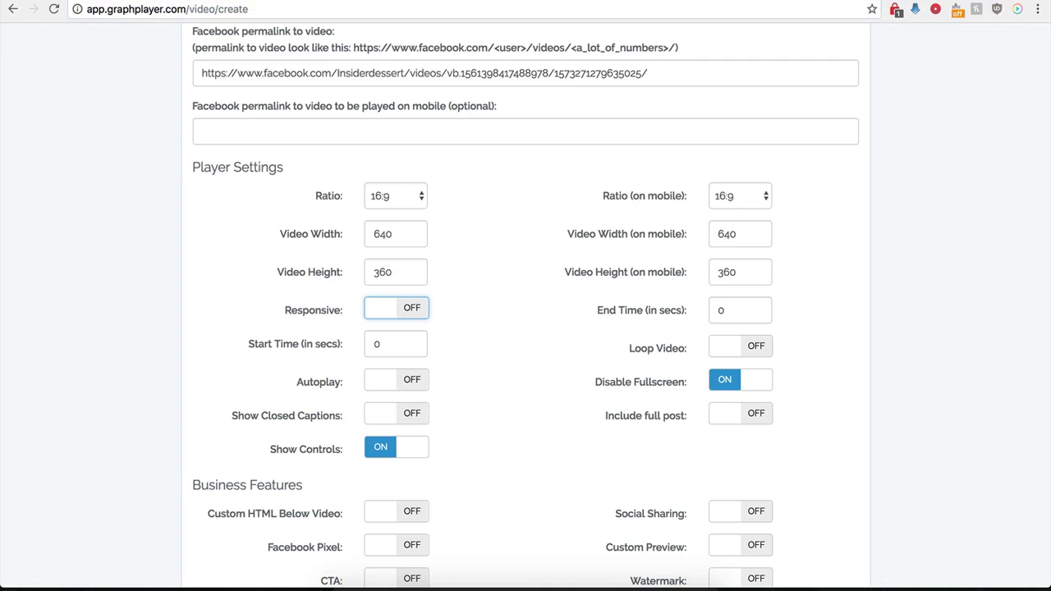
{"action": "left_click_drag", "start_coordinate": [391, 345], "coordinate": [373, 346]}
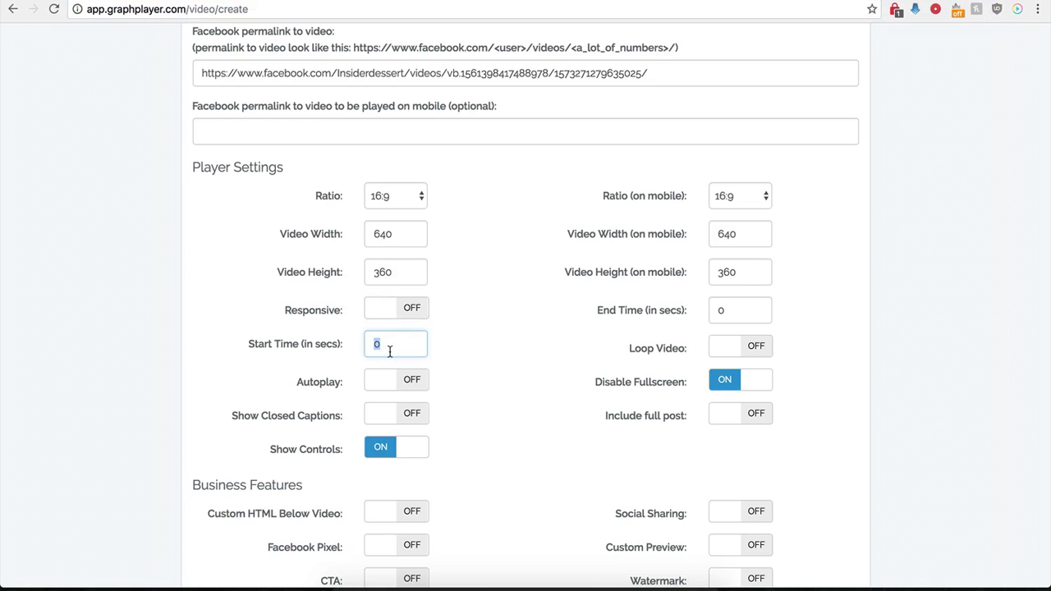
{"action": "type", "text": "1"}
{"action": "left_click_drag", "start_coordinate": [748, 311], "coordinate": [712, 310]}
{"action": "type", "text": "30"}
{"action": "left_click", "coordinate": [518, 339]}
{"action": "scroll", "coordinate": [545, 361], "scroll_direction": "up", "scroll_amount": 1}
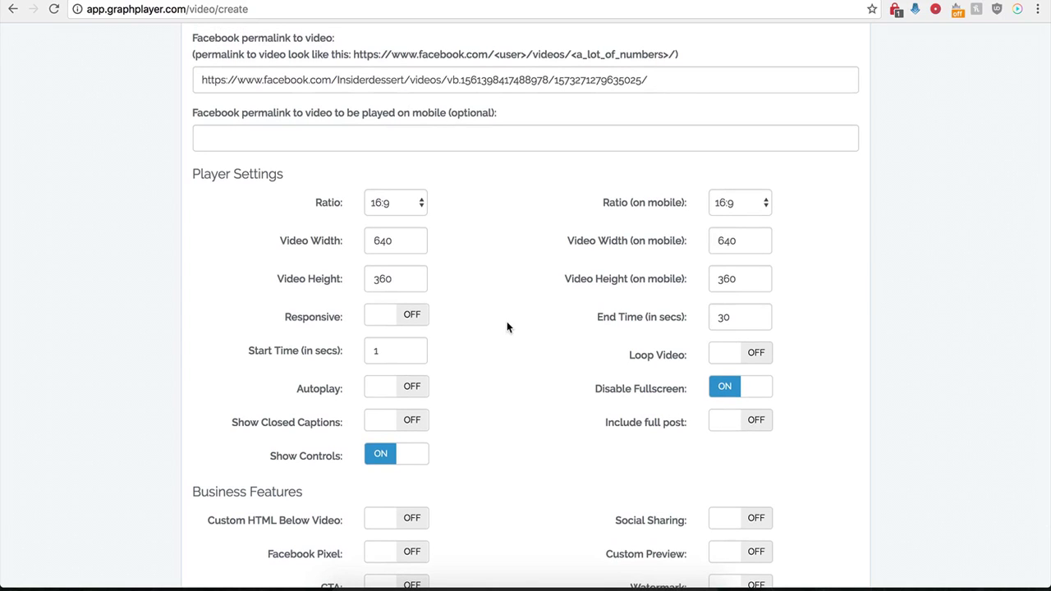
Try the Include full post option and switch it back off.
{"action": "left_click", "coordinate": [752, 423]}
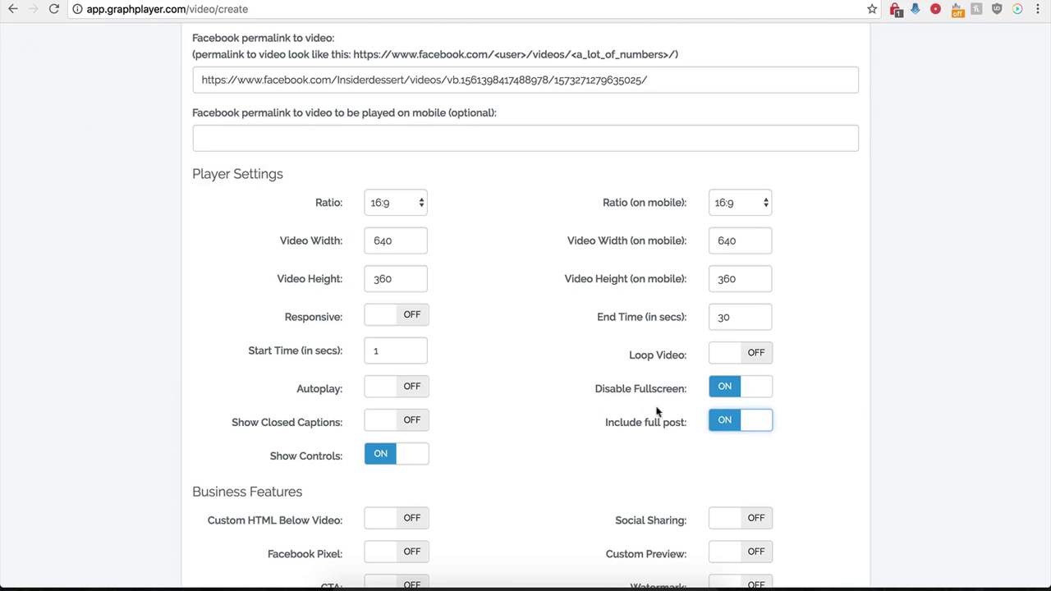
{"action": "left_click", "coordinate": [723, 423]}
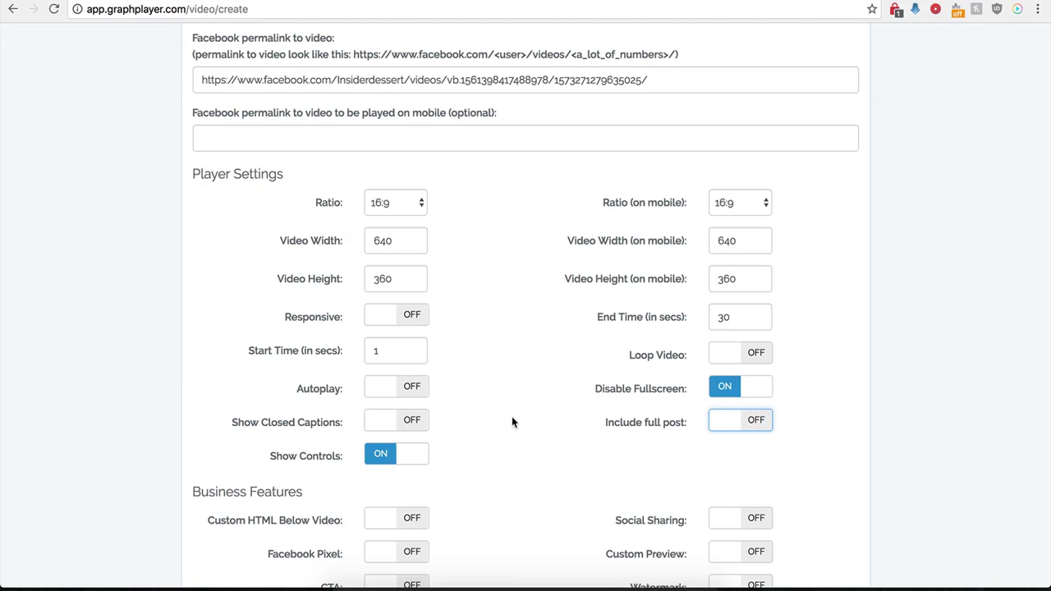
Save the player and copy its generated embed script.
{"action": "scroll", "coordinate": [511, 416], "scroll_direction": "down", "scroll_amount": 3}
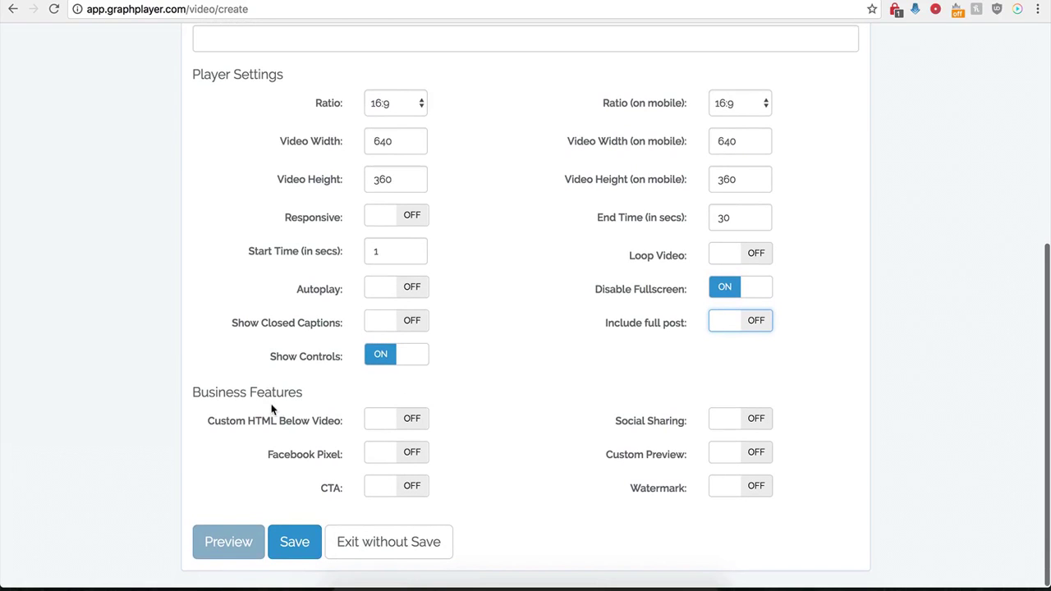
{"action": "left_click", "coordinate": [293, 542]}
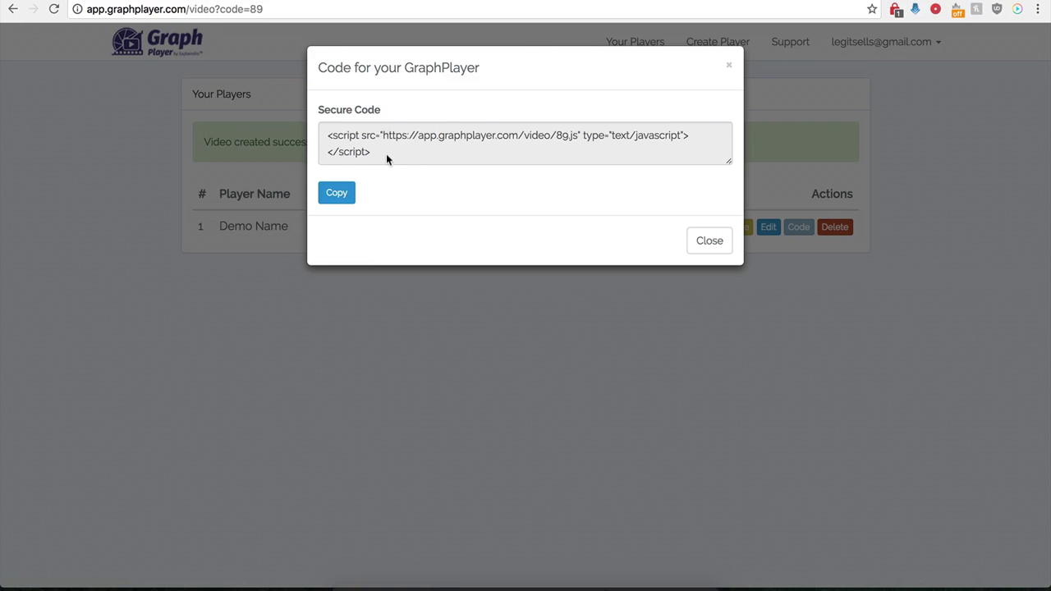
{"action": "left_click_drag", "start_coordinate": [386, 153], "coordinate": [323, 137]}
{"action": "key", "text": "ctrl+c"}
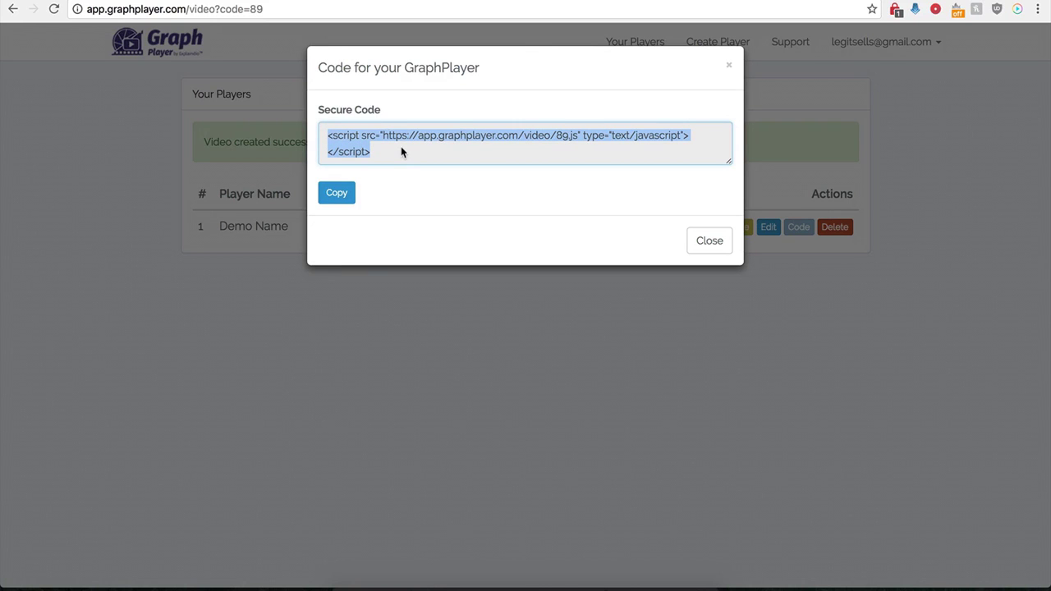
Switch to the WordPress editor, paste the player's script into the empty body of the "Hello world!" post, and update the post.
{"action": "left_click", "coordinate": [434, 2]}
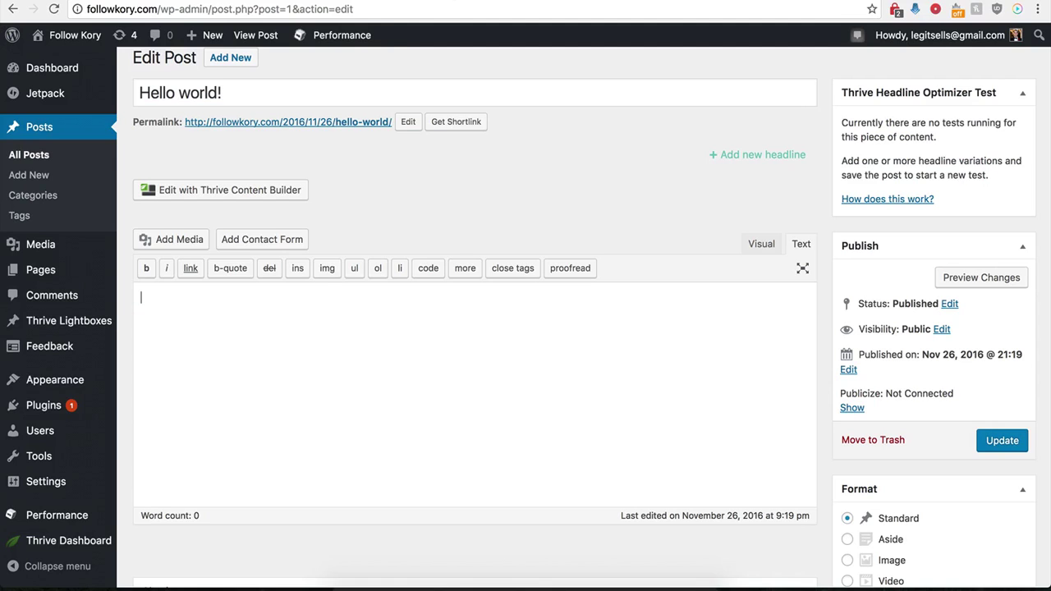
{"action": "left_click", "coordinate": [265, 354]}
{"action": "key", "text": "ctrl+v"}
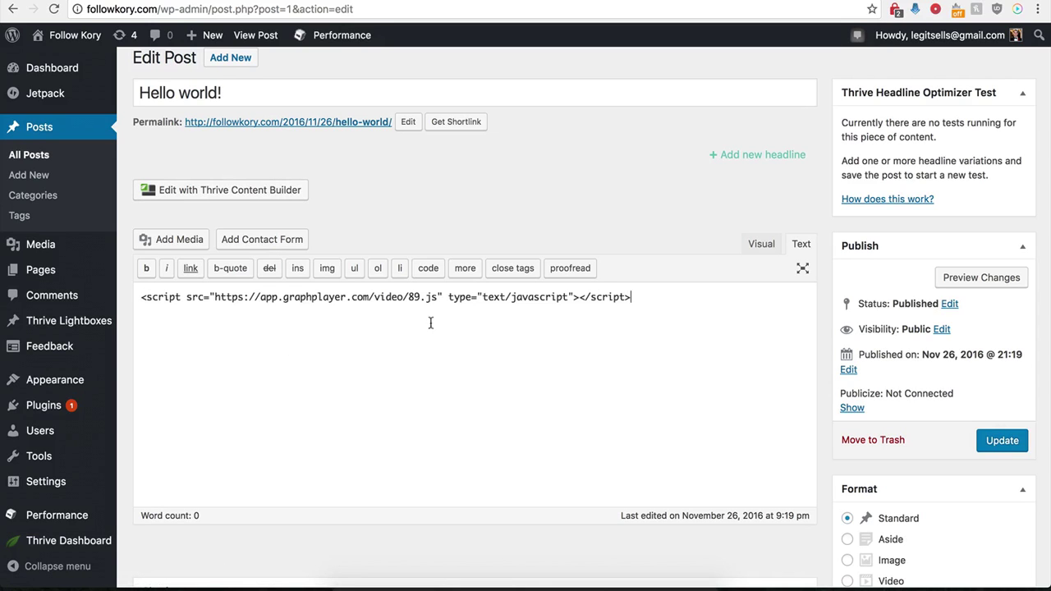
{"action": "left_click", "coordinate": [1006, 444]}
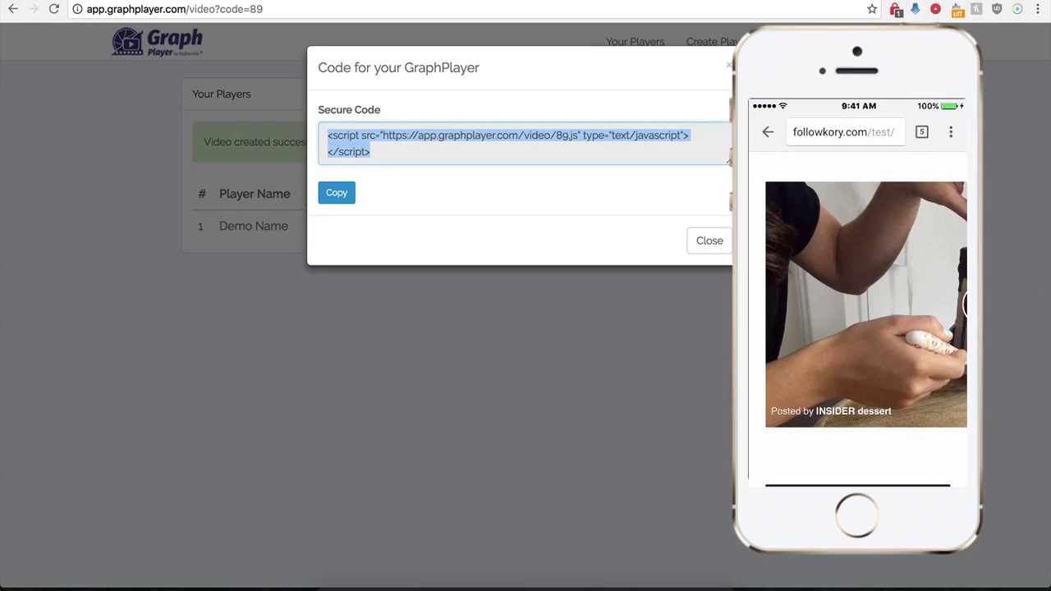
Close the GraphPlayer embed code dialog and open the Demo Name player's settings for editing.
{"action": "left_click", "coordinate": [698, 251]}
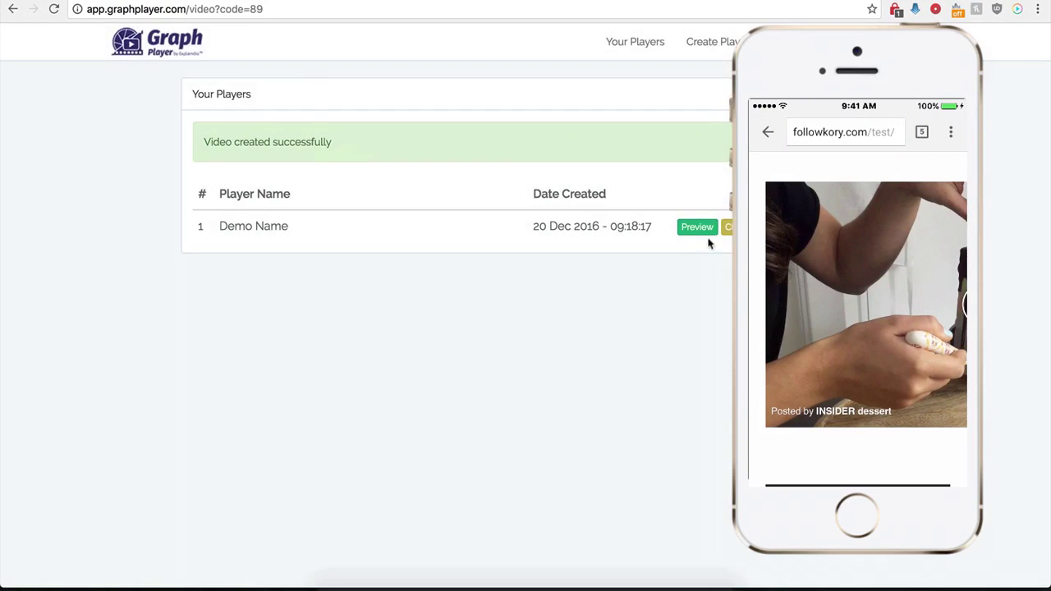
{"action": "left_click", "coordinate": [728, 227]}
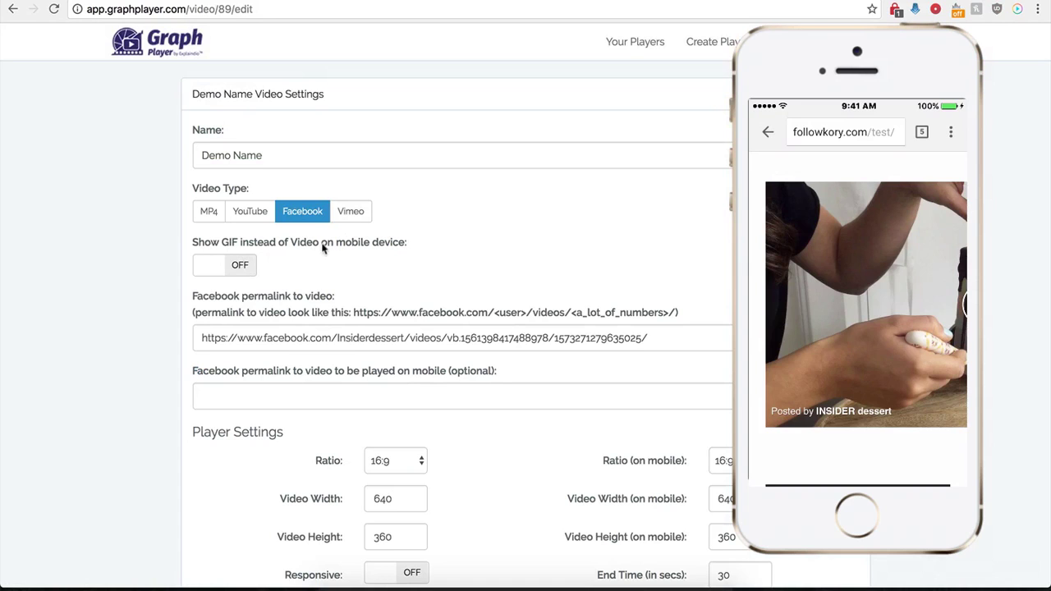
Turn on showing a GIF instead of the video on mobile devices, and copy the cake GIF's link from its GIPHY page.
{"action": "left_click", "coordinate": [241, 265]}
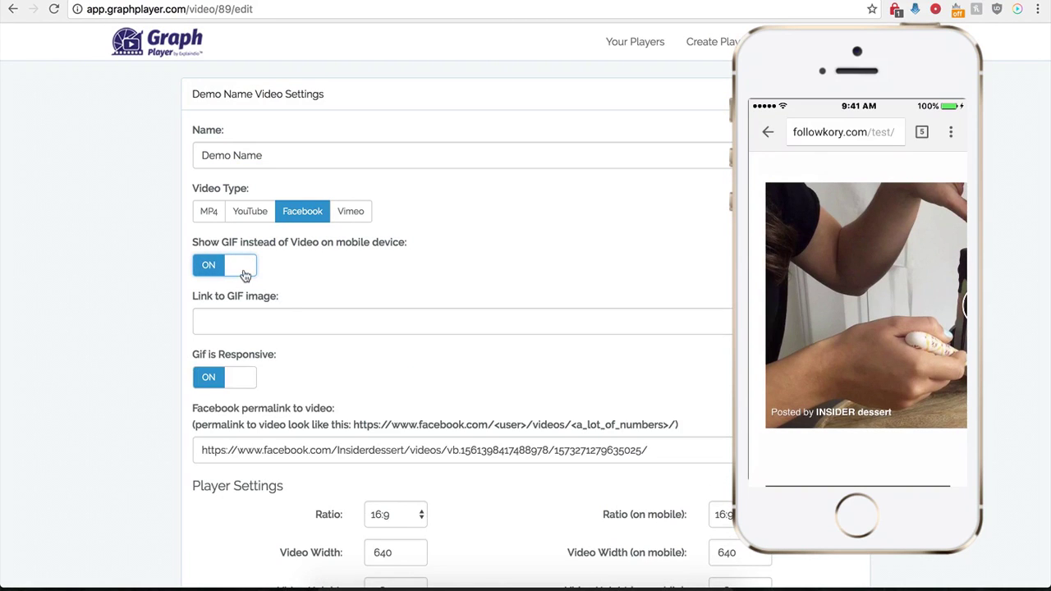
{"action": "left_click", "coordinate": [245, 320]}
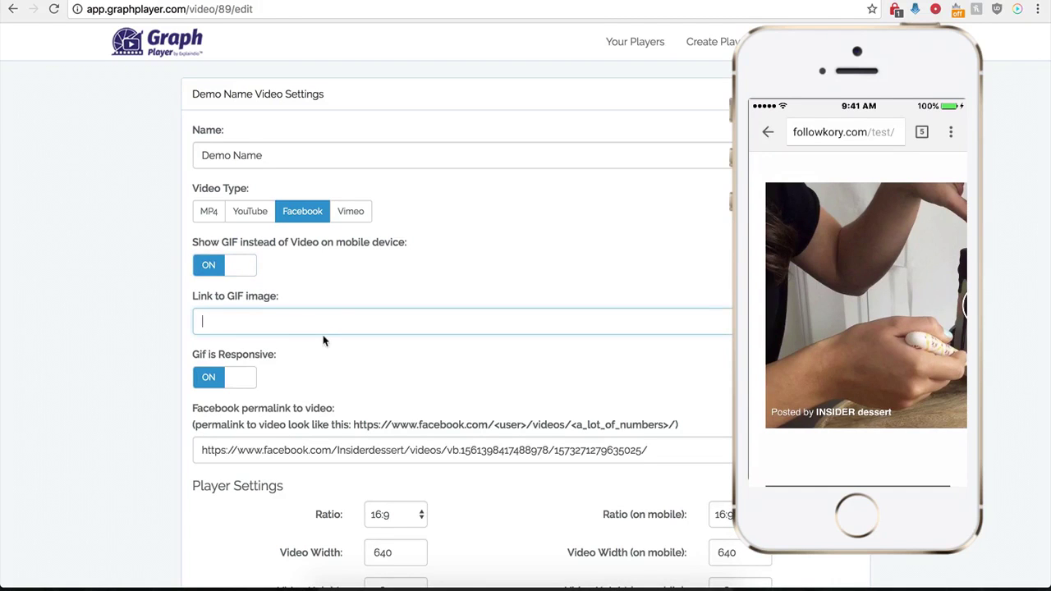
{"action": "key", "text": "ctrl+Tab"}
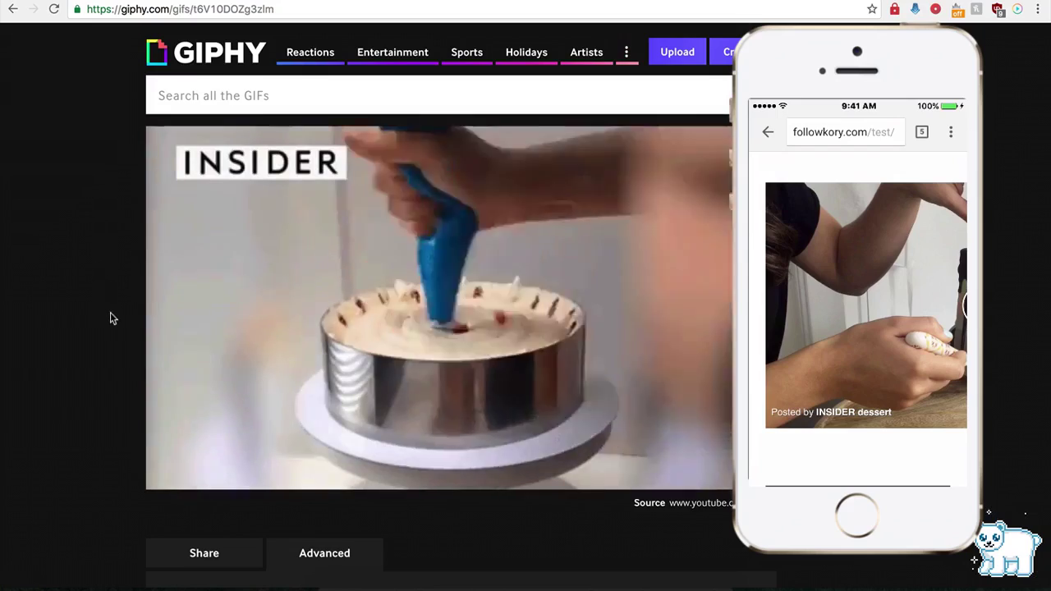
{"action": "scroll", "coordinate": [109, 331], "scroll_direction": "down", "scroll_amount": 1}
{"action": "scroll", "coordinate": [109, 336], "scroll_direction": "up", "scroll_amount": 1}
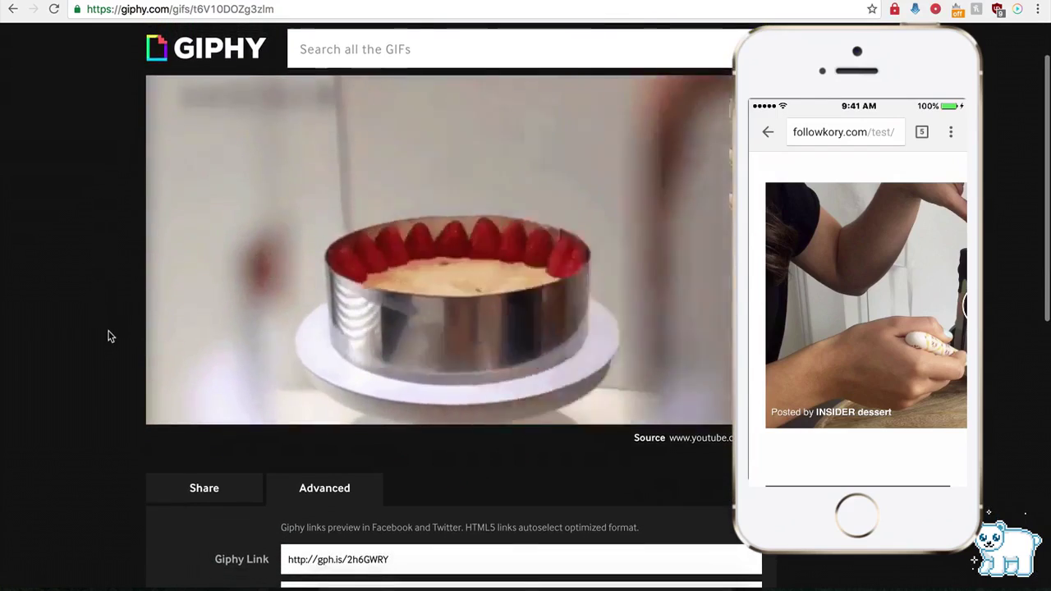
{"action": "scroll", "coordinate": [243, 339], "scroll_direction": "down", "scroll_amount": 4}
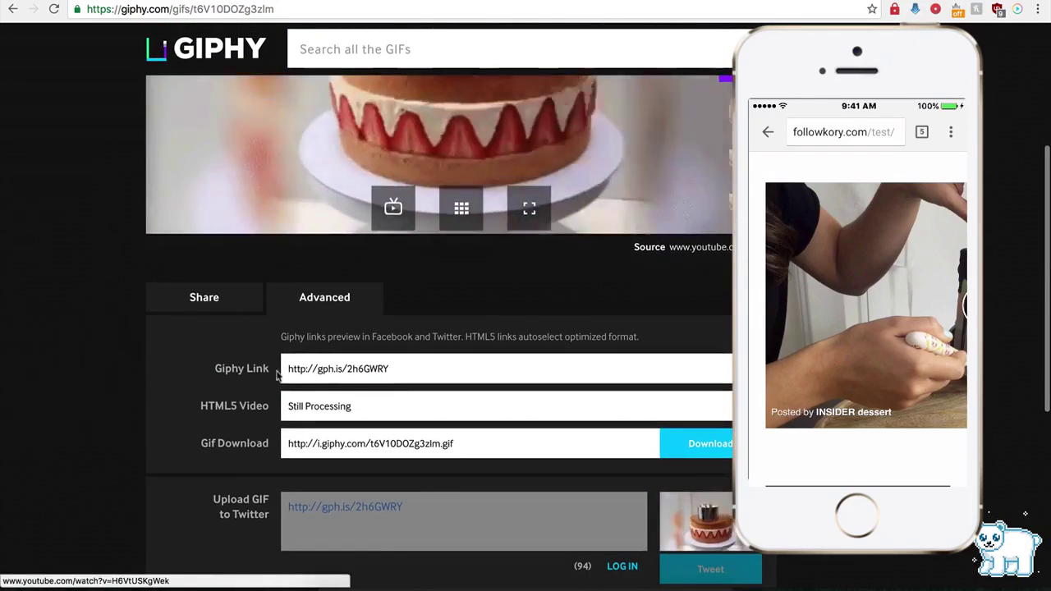
{"action": "left_click", "coordinate": [325, 370]}
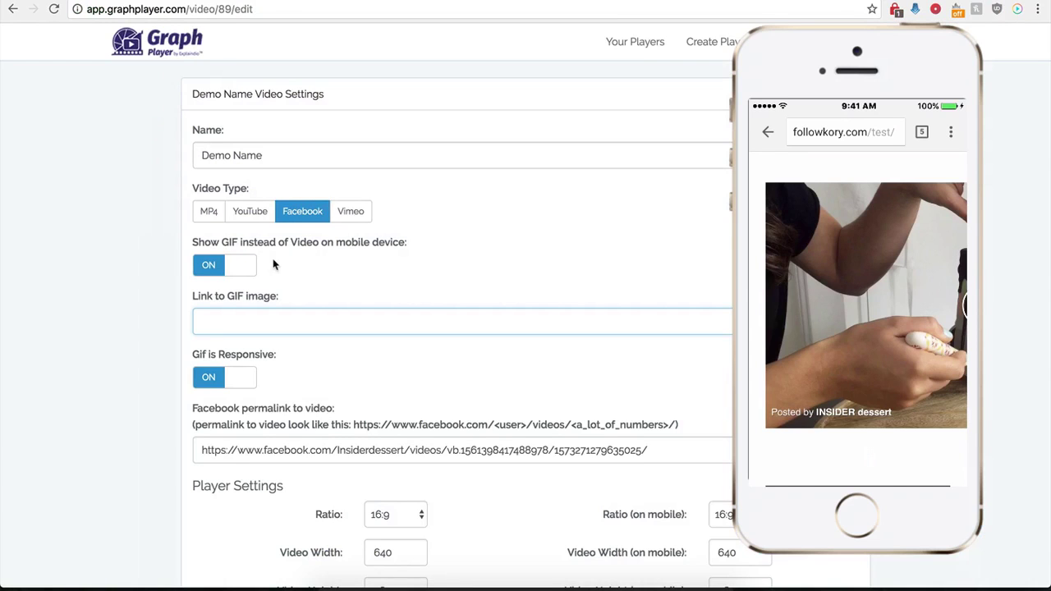
{"action": "type", "text": "http://gph.is/2h6GWRY"}
{"action": "scroll", "coordinate": [157, 403], "scroll_direction": "down", "scroll_amount": 5}
{"action": "scroll", "coordinate": [156, 403], "scroll_direction": "down", "scroll_amount": 5}
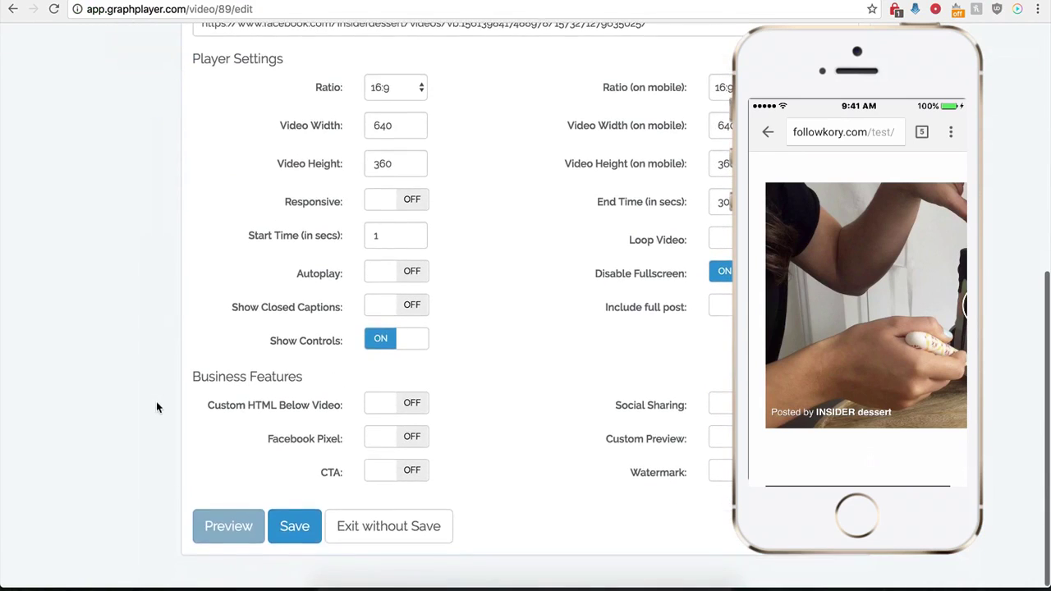
{"action": "left_click", "coordinate": [294, 542]}
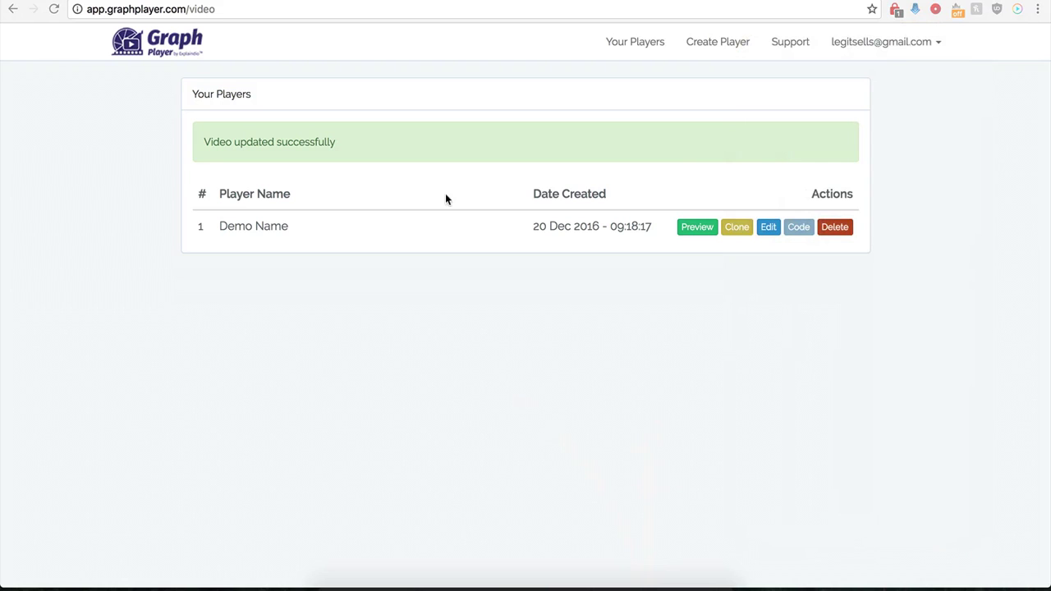
Reopen the Demo Name player's settings, turn on Include full post, and save the player.
{"action": "left_click", "coordinate": [766, 229]}
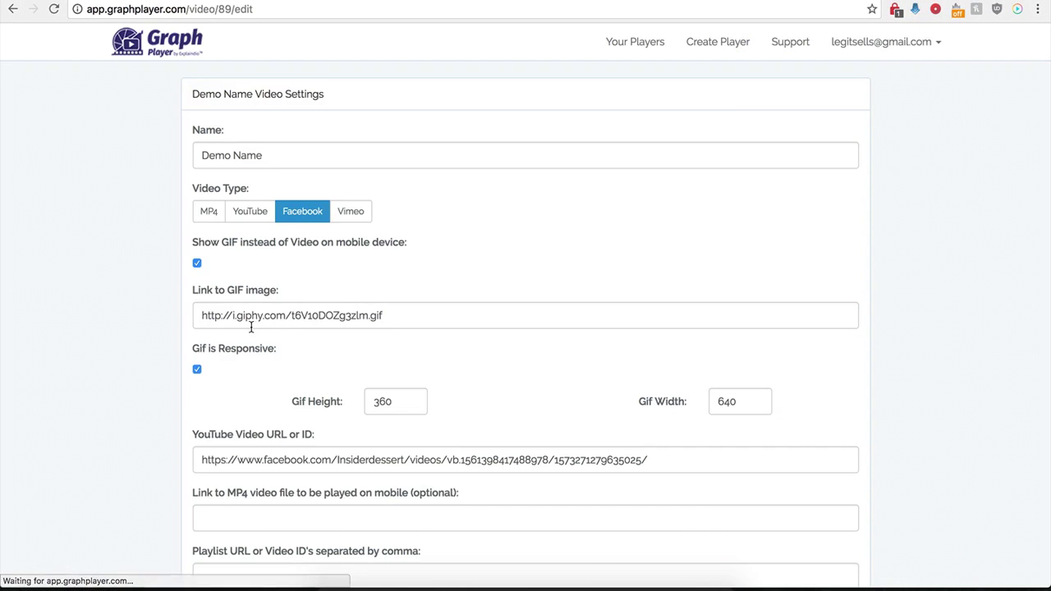
{"action": "scroll", "coordinate": [174, 398], "scroll_direction": "down", "scroll_amount": 2}
{"action": "scroll", "coordinate": [174, 398], "scroll_direction": "down", "scroll_amount": 8}
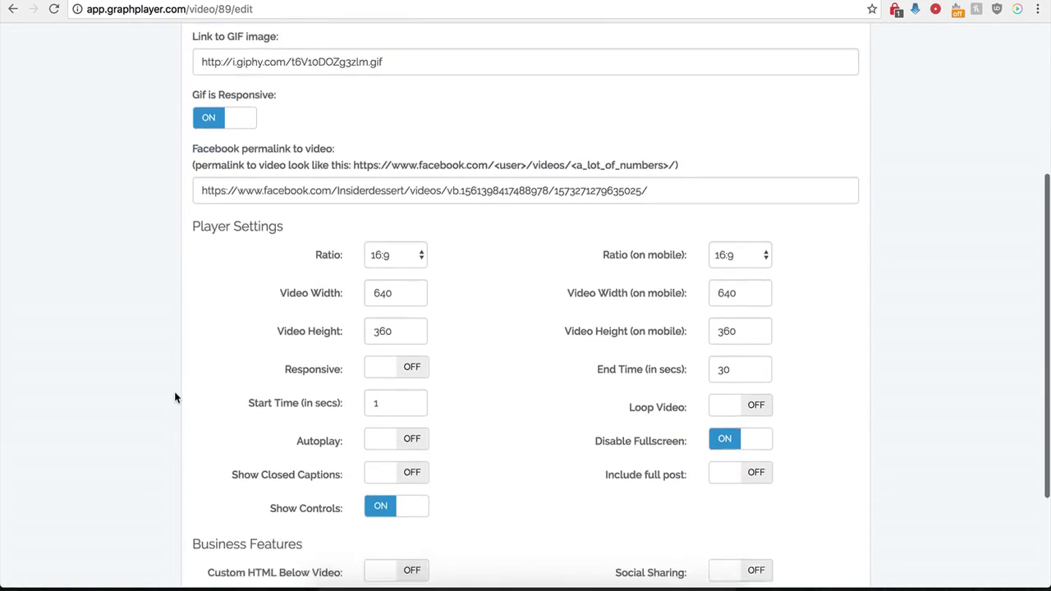
{"action": "scroll", "coordinate": [174, 397], "scroll_direction": "down", "scroll_amount": 1}
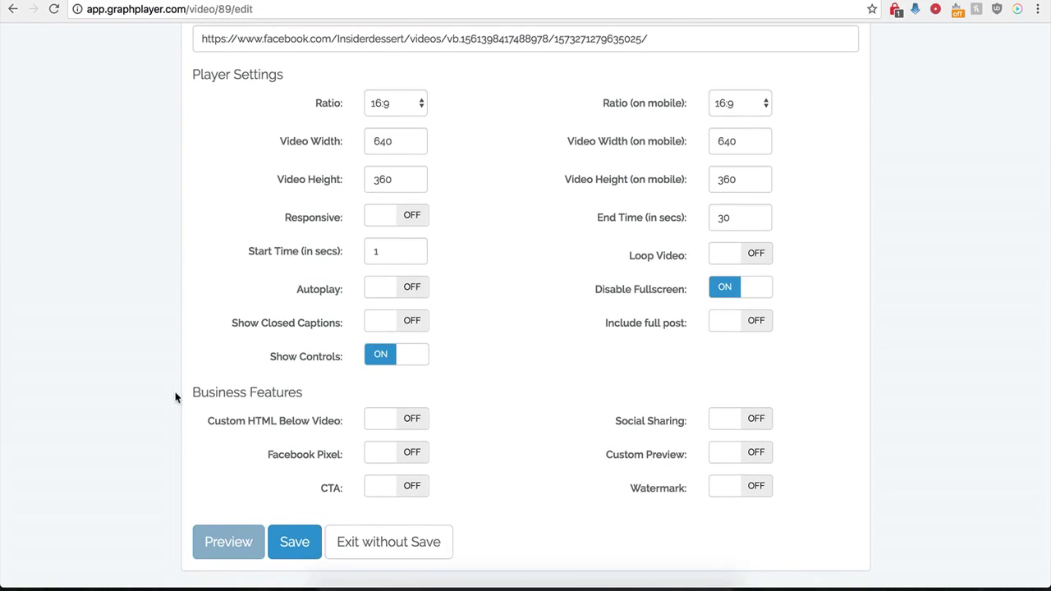
{"action": "left_click", "coordinate": [755, 322]}
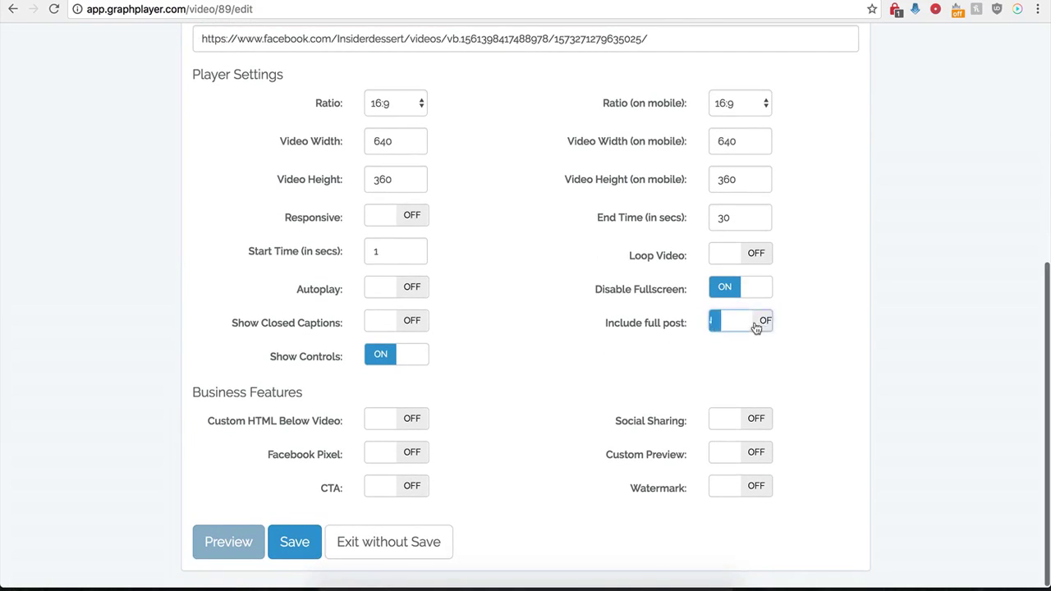
{"action": "left_click", "coordinate": [289, 544]}
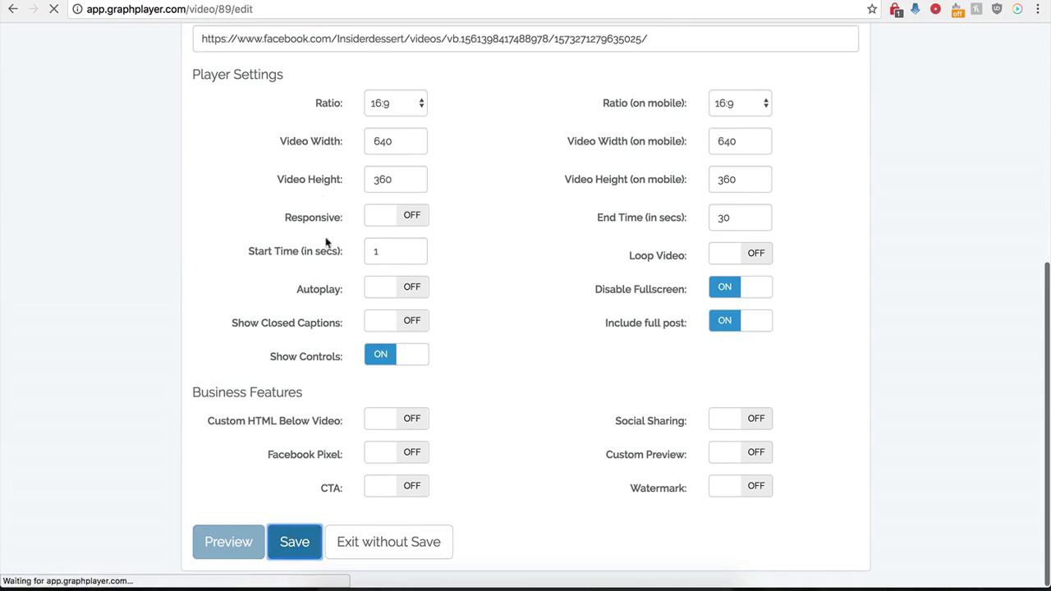
Reload the Test page to check the embedded post, view its comments on Facebook, and return to the GraphPlayer players list.
{"action": "left_click", "coordinate": [452, 1]}
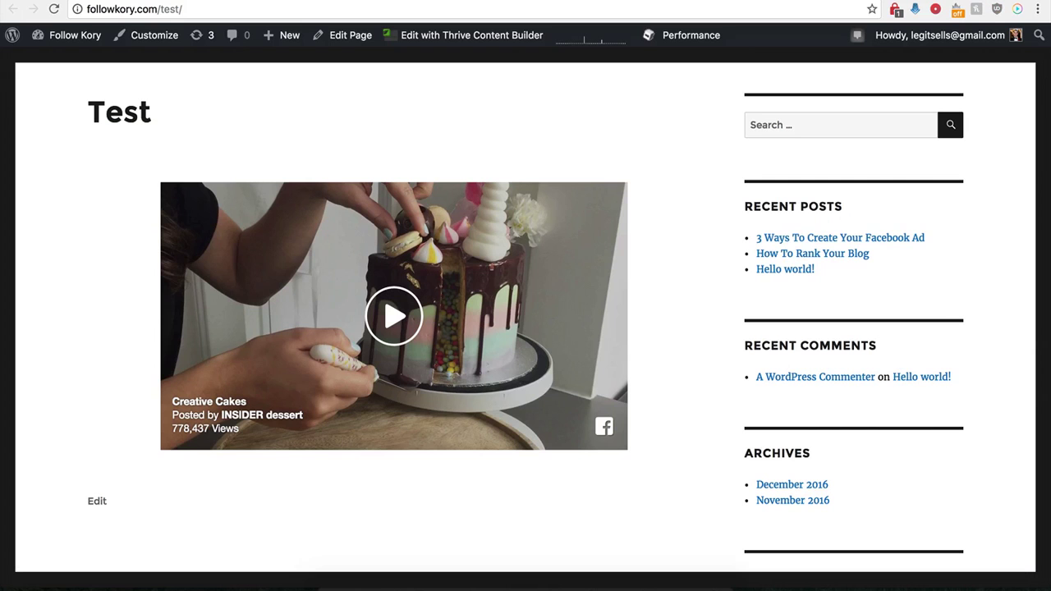
{"action": "left_click", "coordinate": [54, 9]}
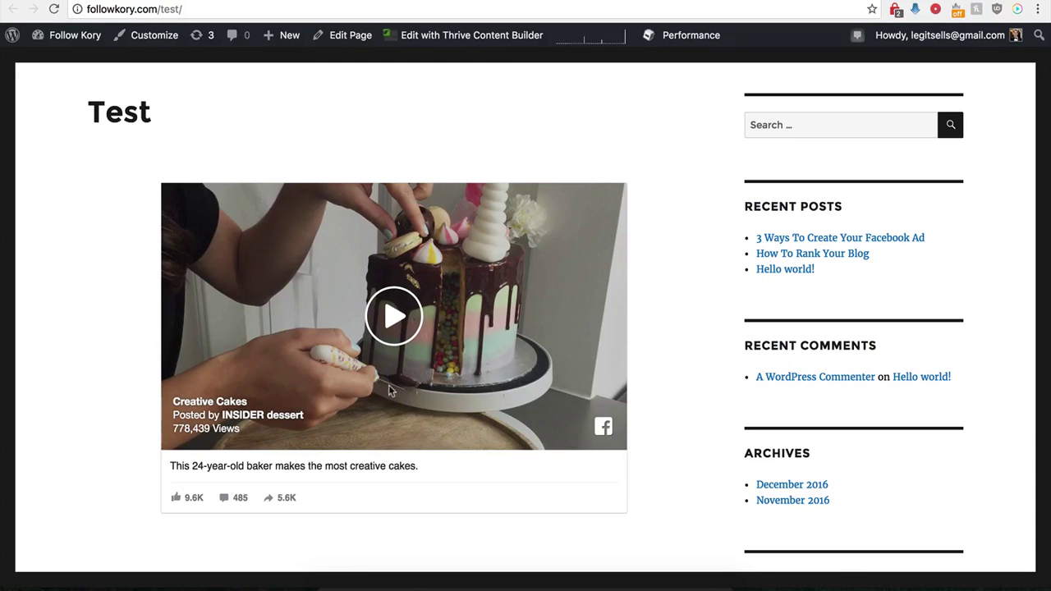
{"action": "scroll", "coordinate": [152, 481], "scroll_direction": "down", "scroll_amount": 1}
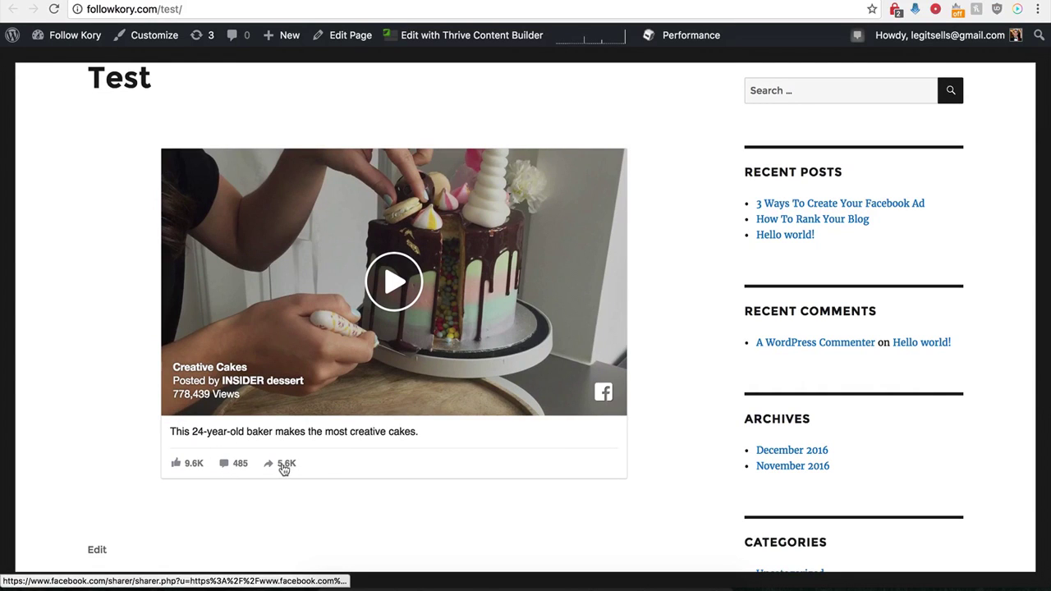
{"action": "left_click", "coordinate": [225, 466]}
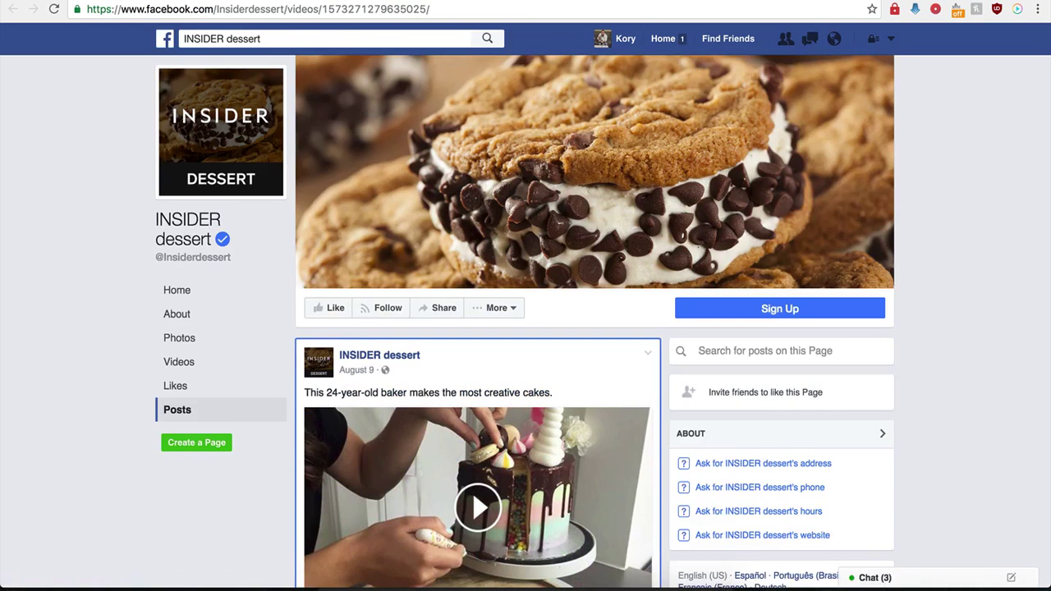
{"action": "key", "text": "super+w"}
{"action": "key", "text": "super+w"}
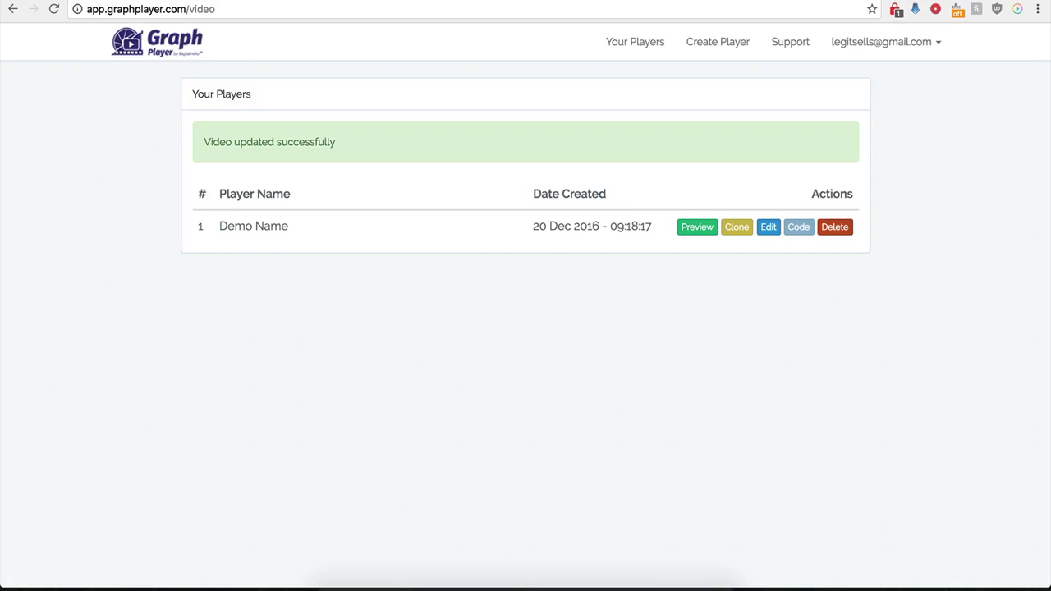
Reopen the Demo Name player's settings and turn on Custom HTML Below Video.
{"action": "left_click", "coordinate": [770, 233]}
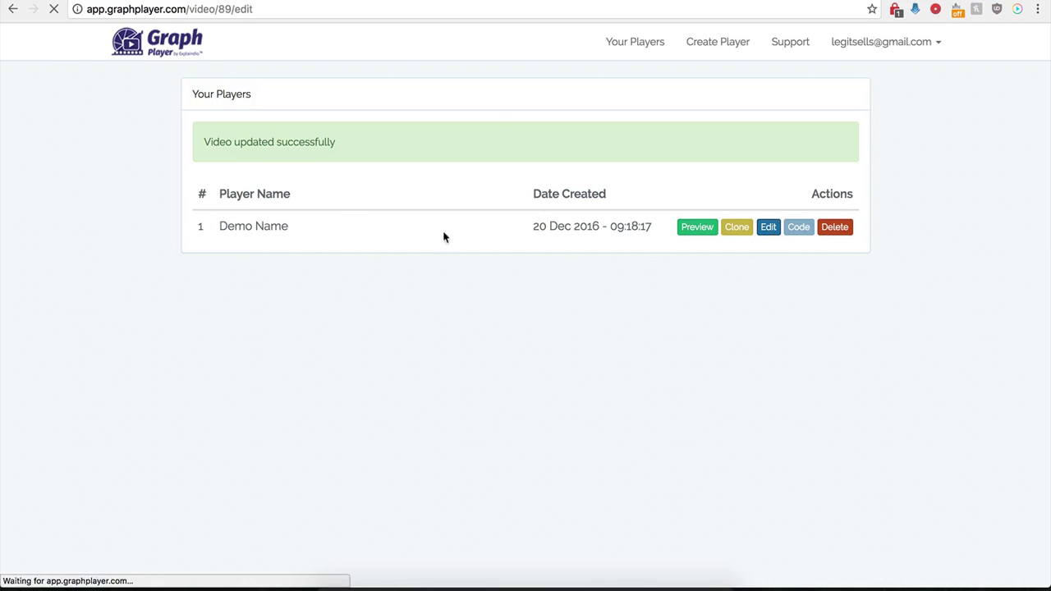
{"action": "scroll", "coordinate": [227, 401], "scroll_direction": "down", "scroll_amount": 5}
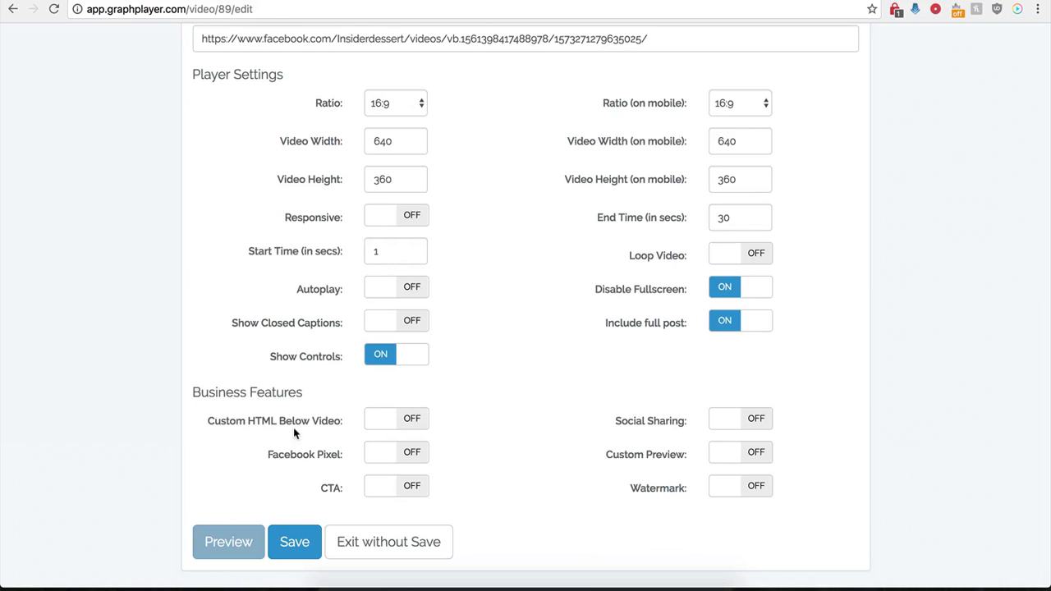
{"action": "left_click", "coordinate": [411, 419]}
{"action": "scroll", "coordinate": [448, 455], "scroll_direction": "down", "scroll_amount": 3}
{"action": "left_click", "coordinate": [387, 324]}
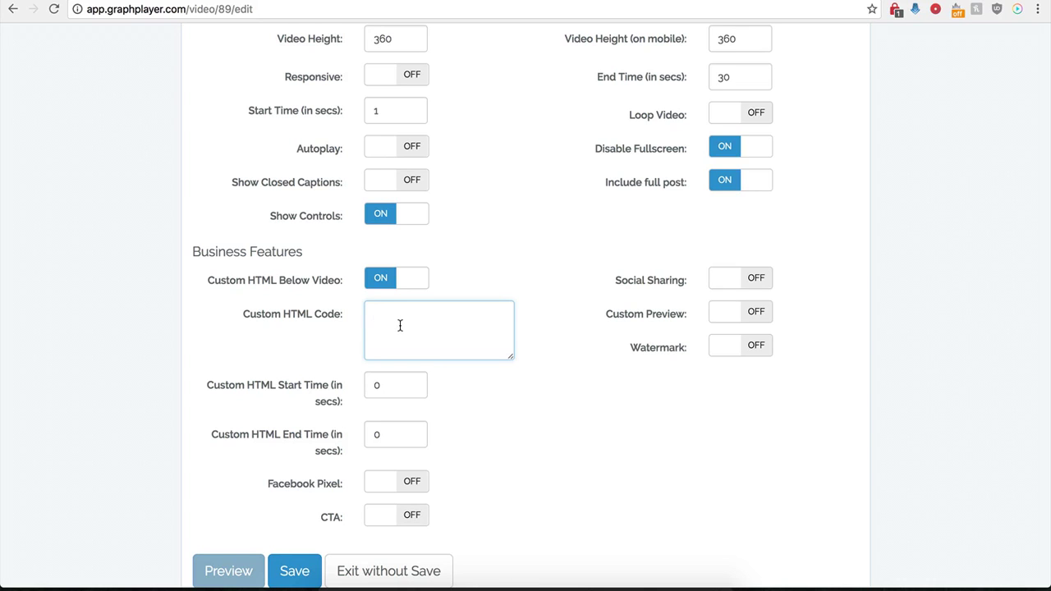
Examine the code, start time and end time fields of the custom HTML feature alongside the player settings.
{"action": "left_click", "coordinate": [389, 390]}
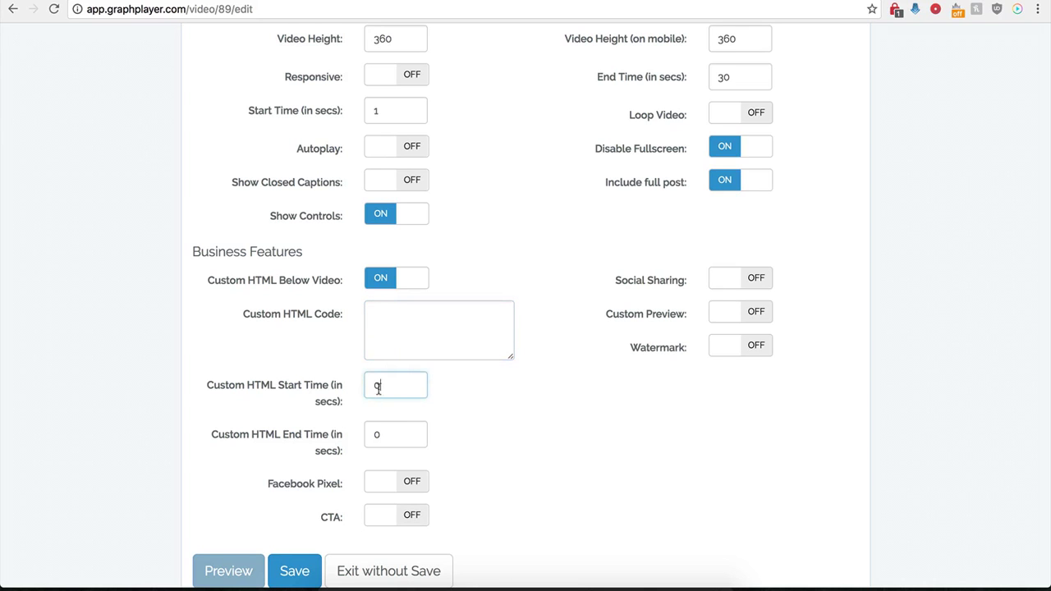
{"action": "double_click", "coordinate": [378, 389]}
{"action": "left_click", "coordinate": [394, 435]}
{"action": "left_click", "coordinate": [387, 394]}
{"action": "left_click", "coordinate": [408, 326]}
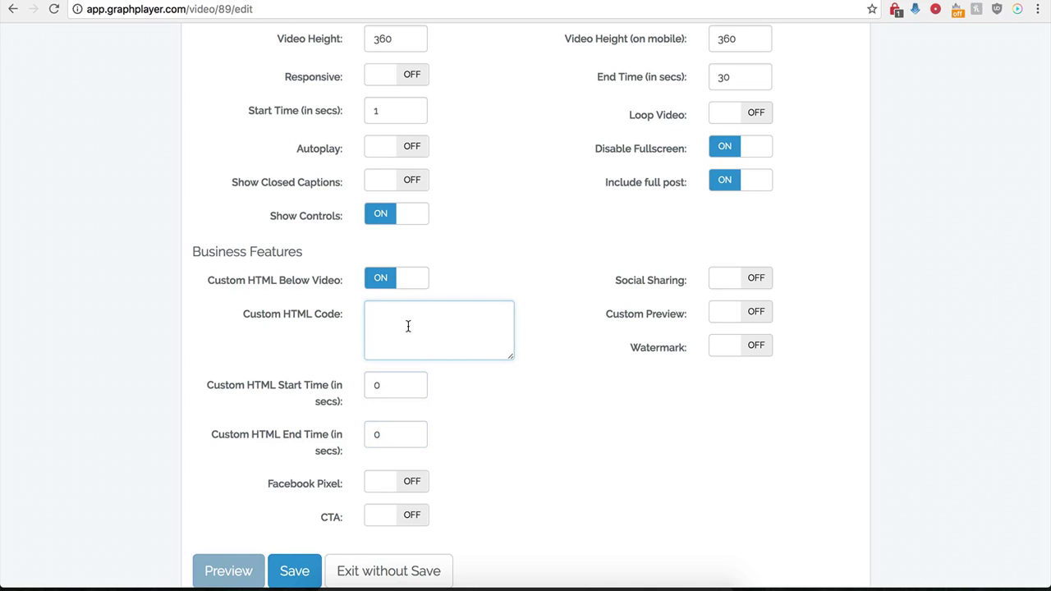
{"action": "scroll", "coordinate": [408, 327], "scroll_direction": "up", "scroll_amount": 3}
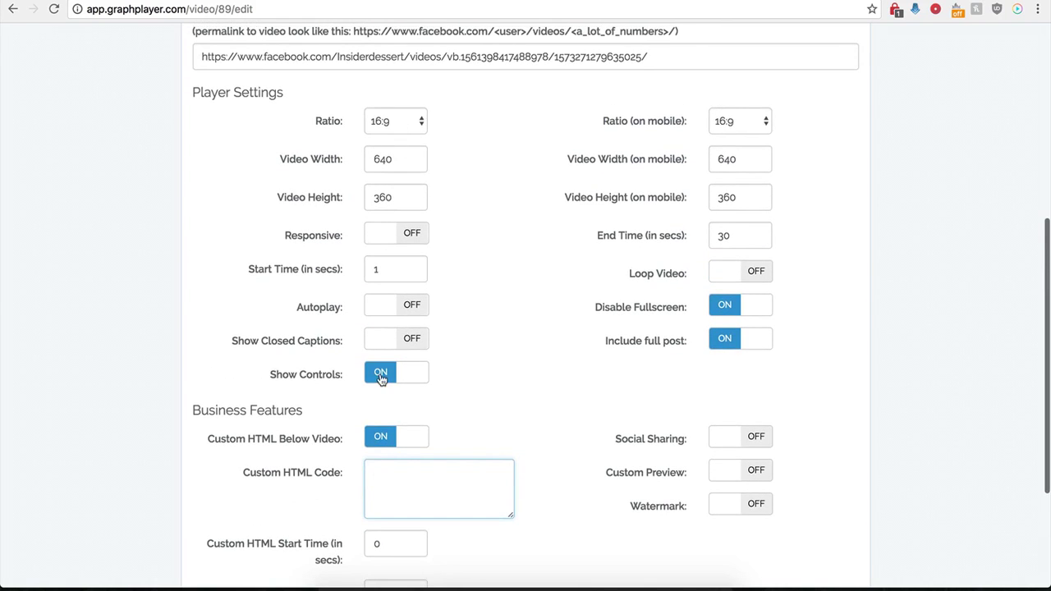
{"action": "scroll", "coordinate": [380, 376], "scroll_direction": "down", "scroll_amount": 2}
{"action": "scroll", "coordinate": [399, 386], "scroll_direction": "down", "scroll_amount": 1}
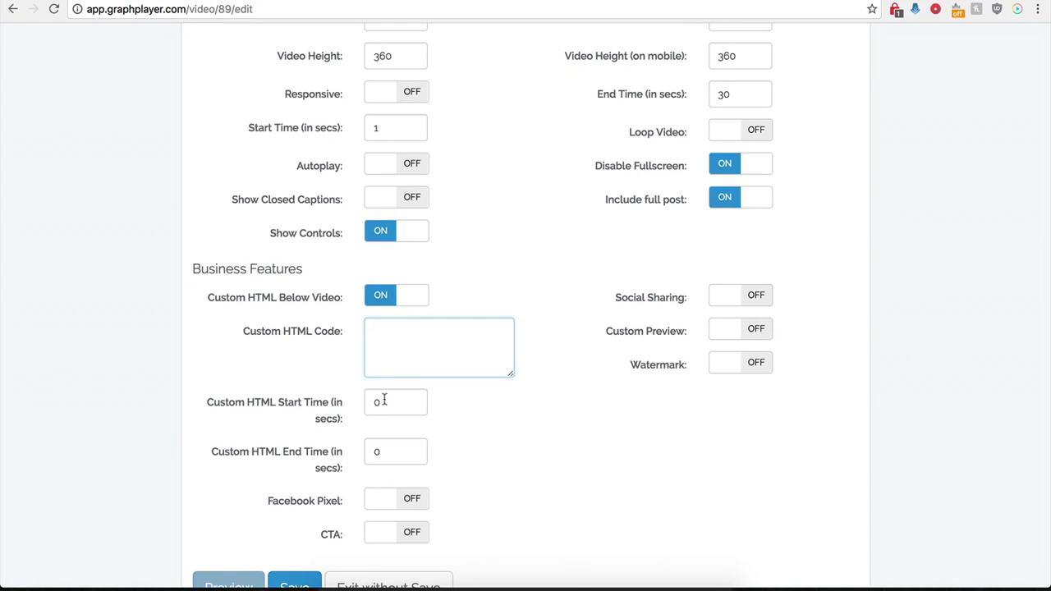
Set the Custom HTML Start Time to 120 seconds.
{"action": "left_click_drag", "start_coordinate": [403, 401], "coordinate": [366, 402]}
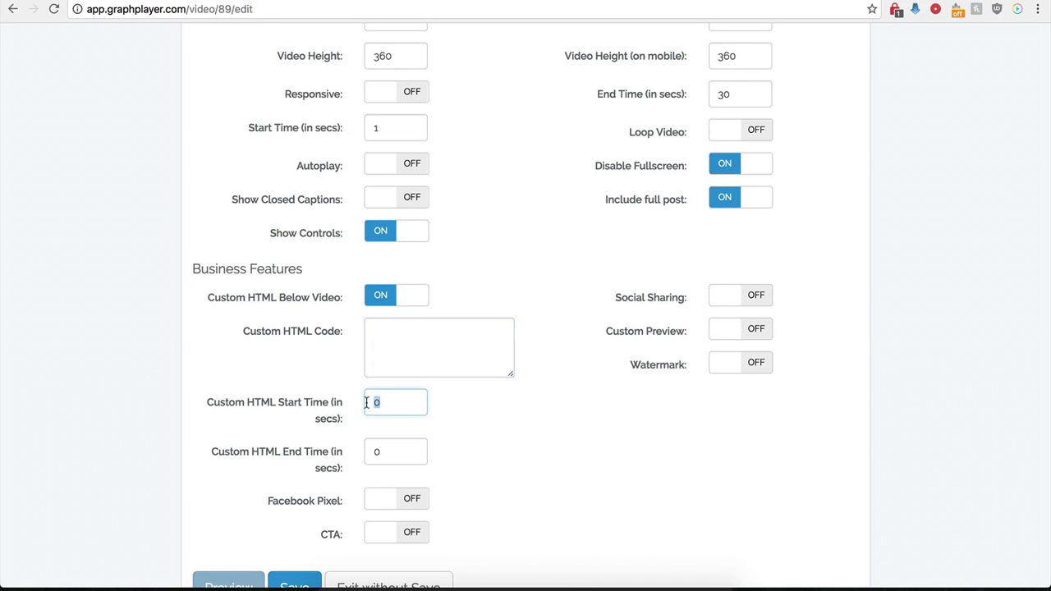
{"action": "type", "text": "12"}
{"action": "left_click", "coordinate": [391, 338]}
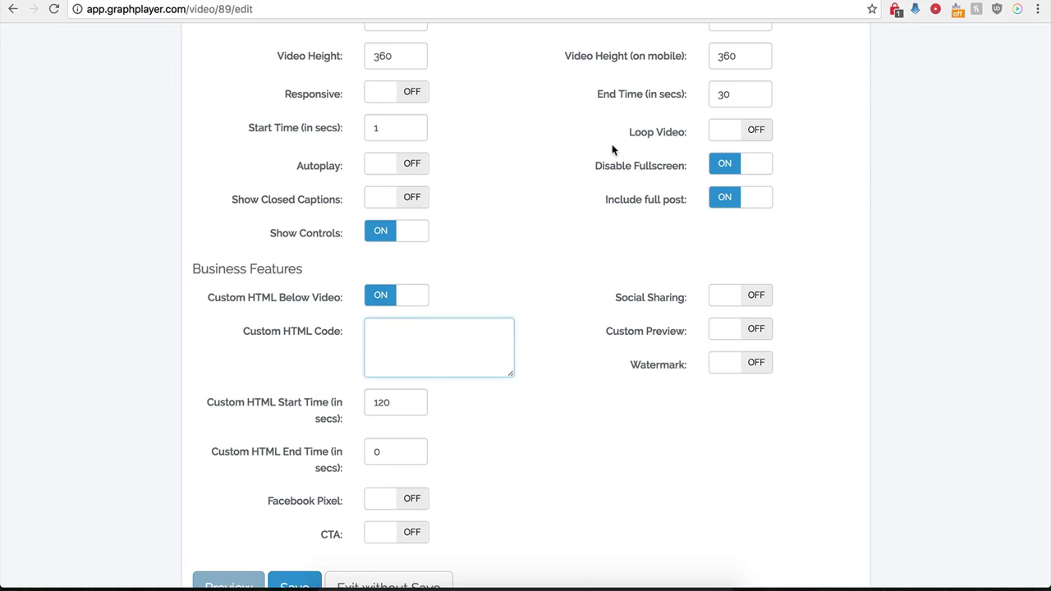
{"action": "scroll", "coordinate": [465, 341], "scroll_direction": "down", "scroll_amount": 1}
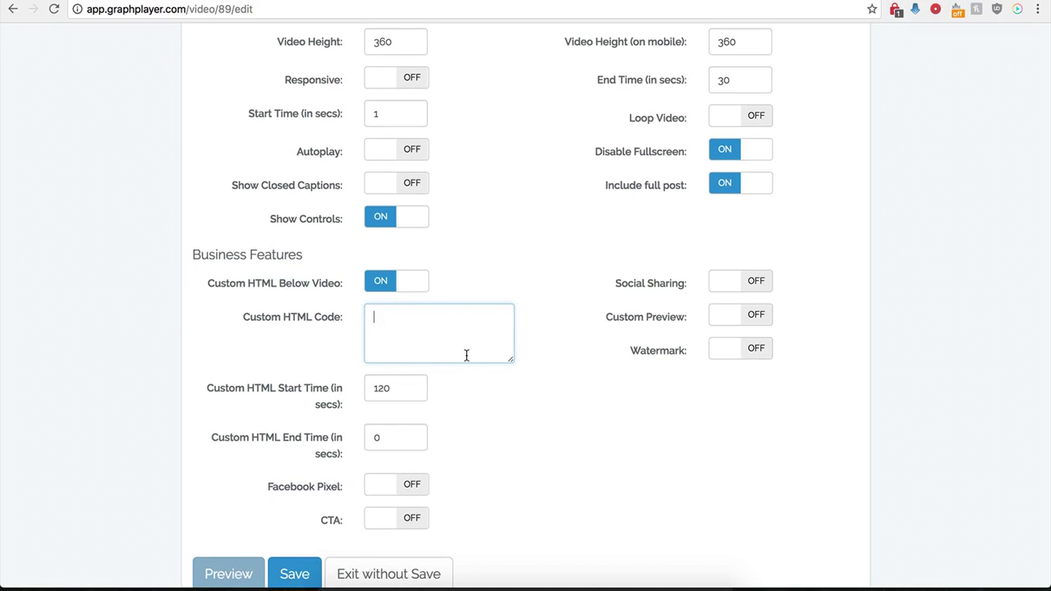
{"action": "type", "text": "<center><img src=\"http://kompozer-tutorial.com/BootGifts/Buttons/Buy%20Now%20Buttons/buy-now-button-16.png\"></center>"}
{"action": "left_click_drag", "start_coordinate": [511, 360], "coordinate": [546, 414]}
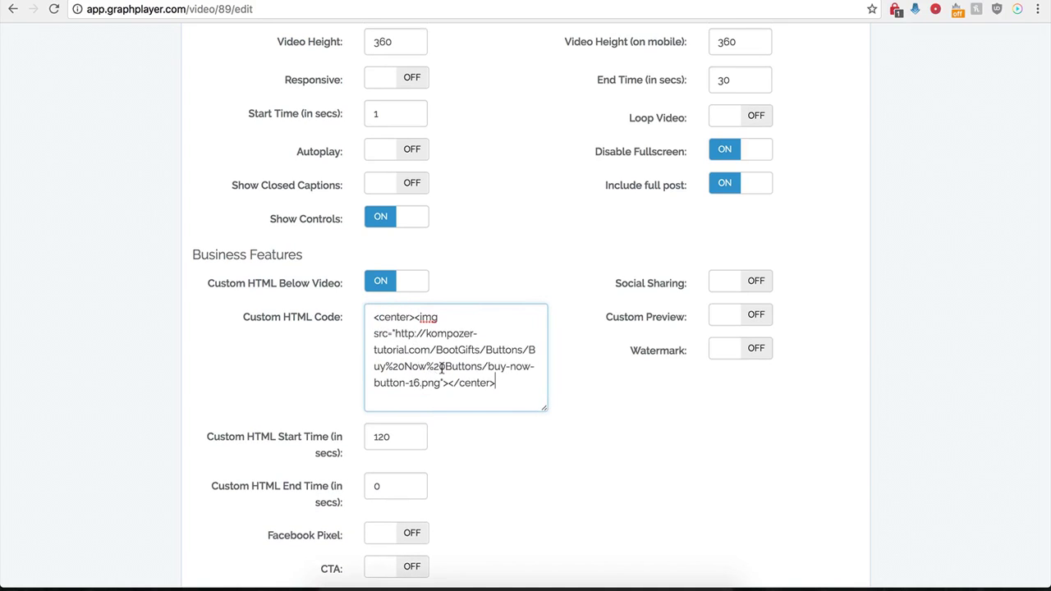
{"action": "left_click", "coordinate": [399, 418]}
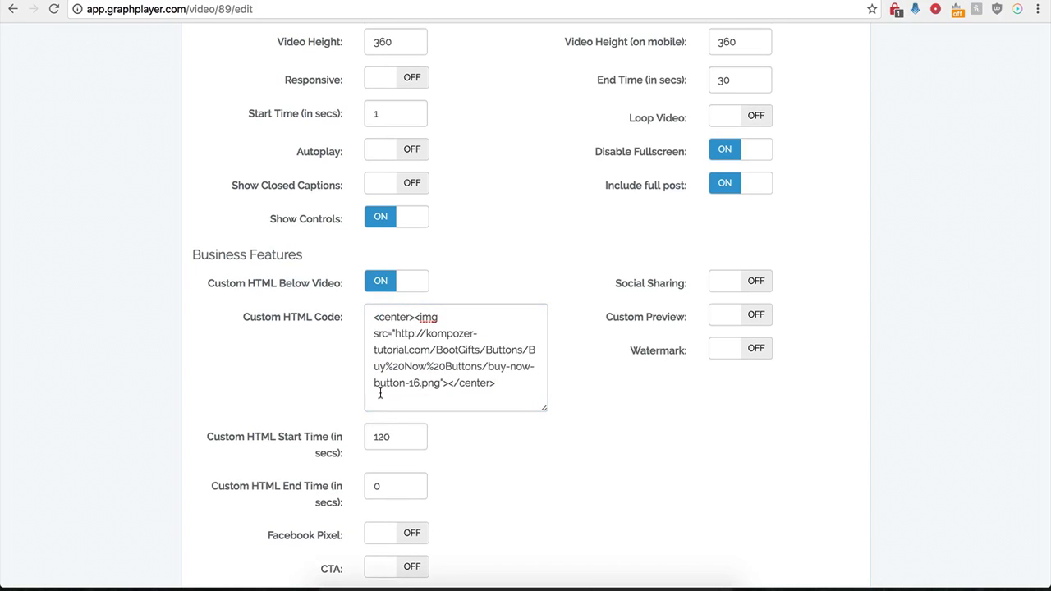
Set the Custom HTML Start Time to 0 seconds and save the player.
{"action": "left_click_drag", "start_coordinate": [394, 437], "coordinate": [367, 437]}
{"action": "type", "text": "0"}
{"action": "left_click", "coordinate": [490, 491]}
{"action": "left_click", "coordinate": [294, 541]}
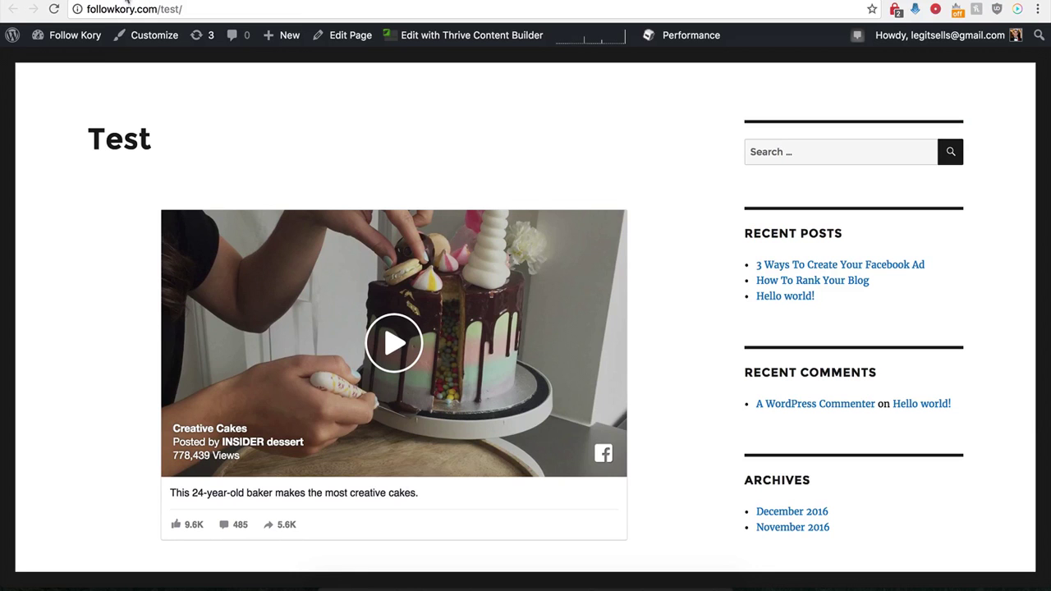
Reload the Test page and examine the custom HTML below the embedded video.
{"action": "left_click", "coordinate": [53, 9]}
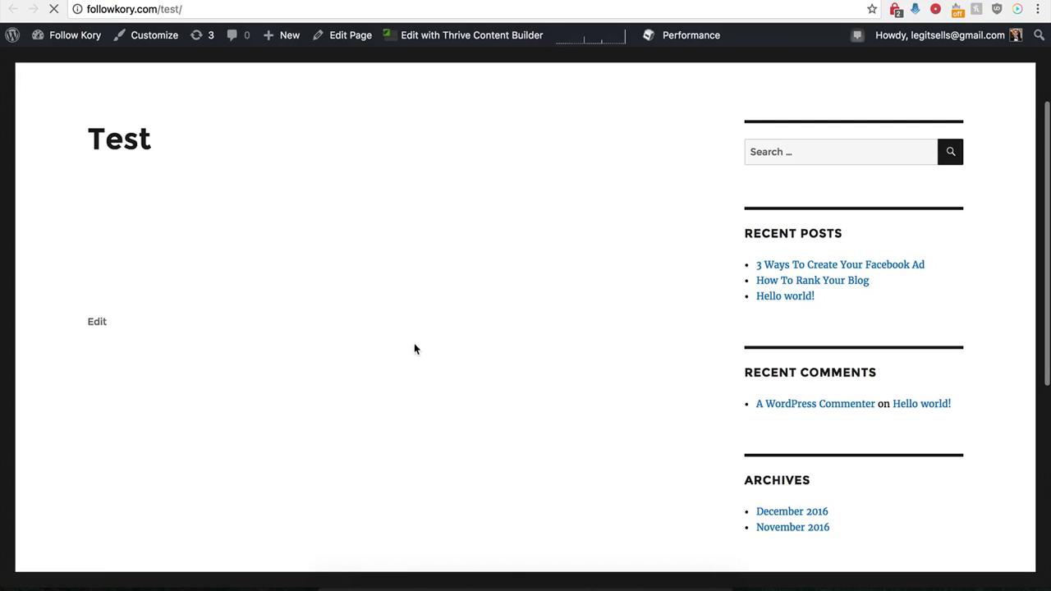
{"action": "scroll", "coordinate": [376, 370], "scroll_direction": "down", "scroll_amount": 3}
{"action": "scroll", "coordinate": [377, 369], "scroll_direction": "down", "scroll_amount": 4}
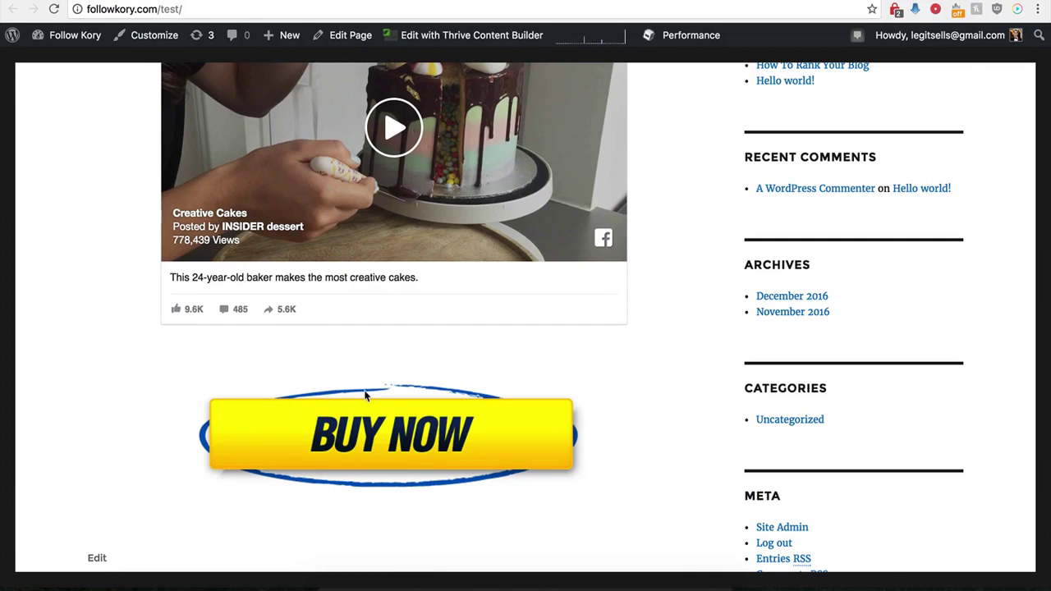
{"action": "scroll", "coordinate": [373, 390], "scroll_direction": "up", "scroll_amount": 2}
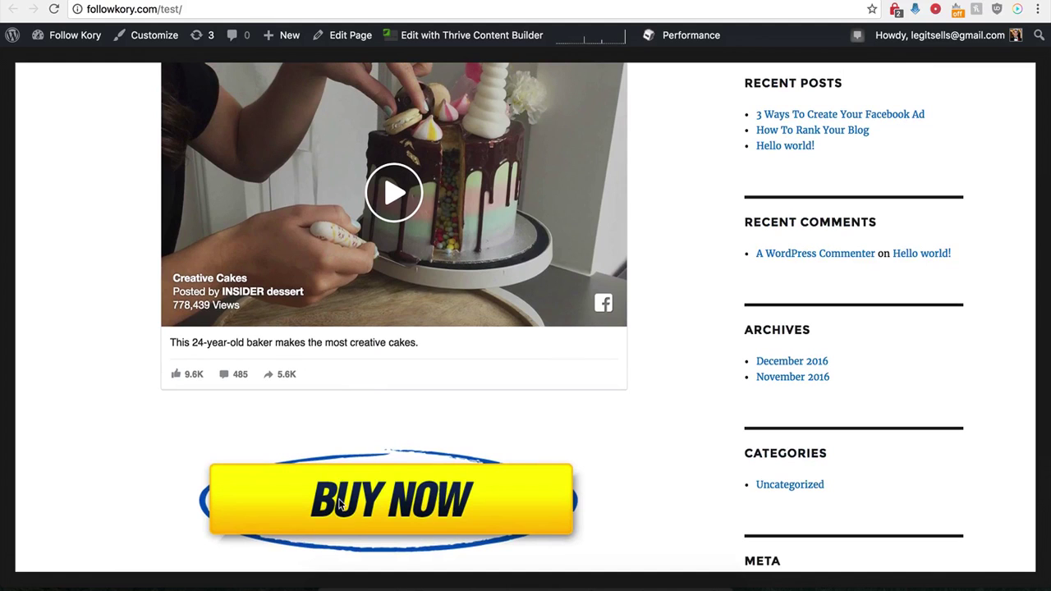
{"action": "scroll", "coordinate": [359, 464], "scroll_direction": "up", "scroll_amount": 2}
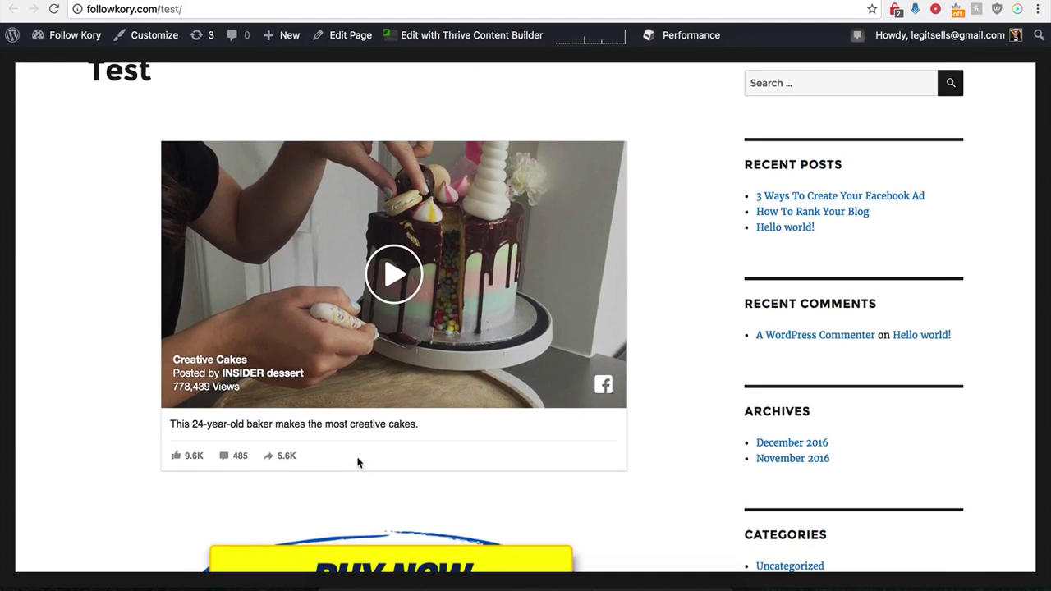
Reopen the Demo Name player for editing and turn off Custom HTML Below Video.
{"action": "scroll", "coordinate": [359, 464], "scroll_direction": "down", "scroll_amount": 1}
{"action": "scroll", "coordinate": [357, 462], "scroll_direction": "up", "scroll_amount": 3}
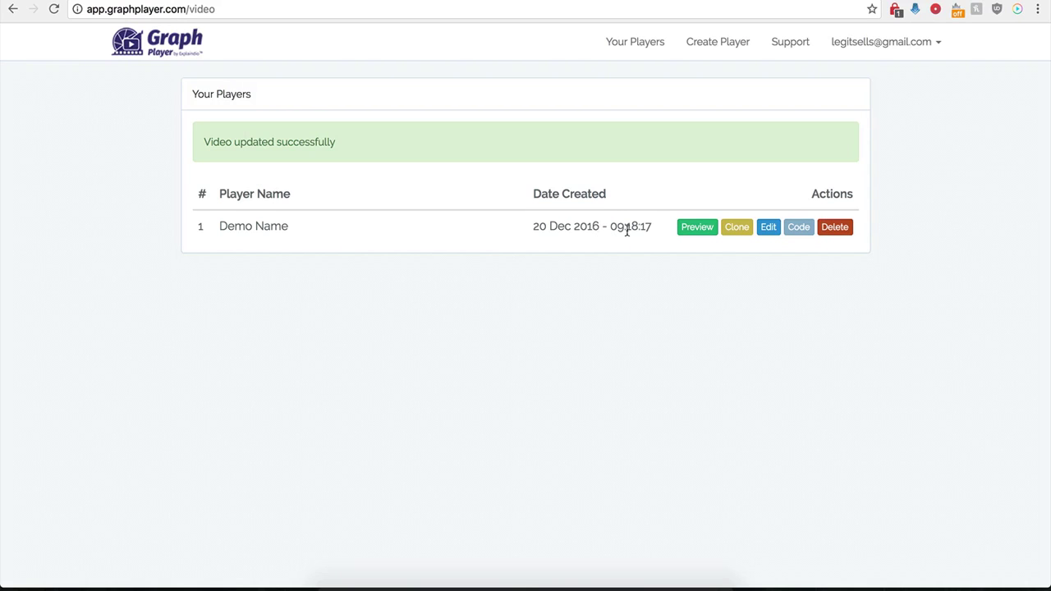
{"action": "left_click", "coordinate": [763, 232]}
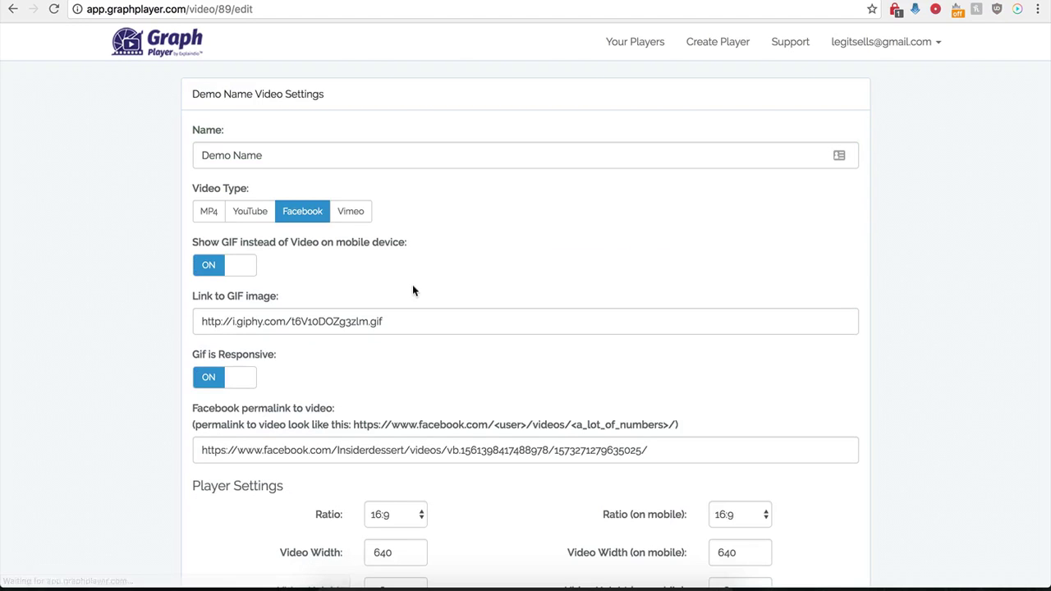
{"action": "scroll", "coordinate": [186, 441], "scroll_direction": "down", "scroll_amount": 6}
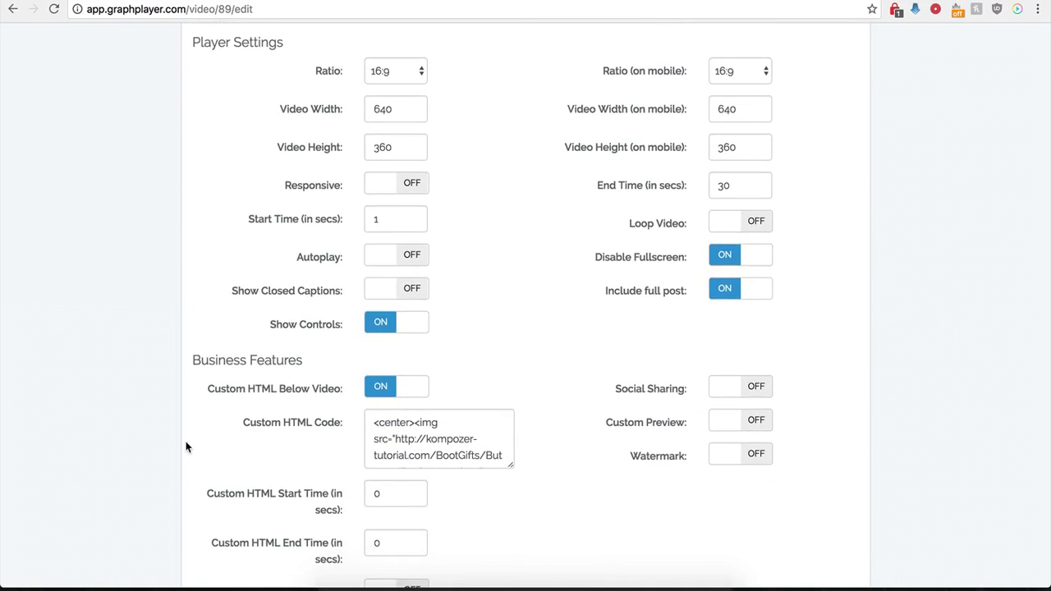
{"action": "scroll", "coordinate": [188, 434], "scroll_direction": "down", "scroll_amount": 1}
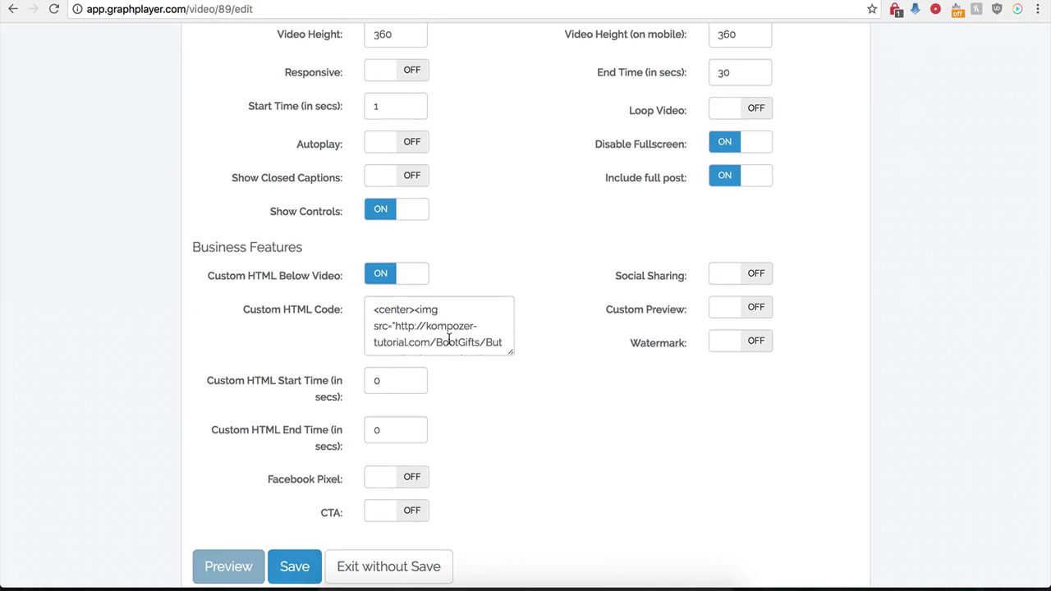
{"action": "left_click", "coordinate": [376, 272]}
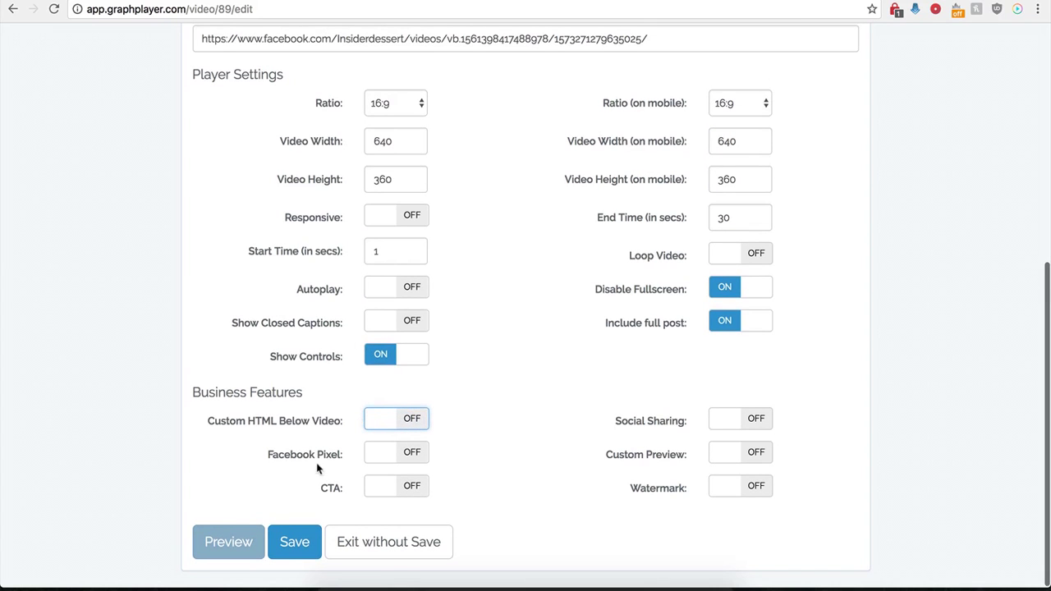
Turn on Facebook Pixel, examine its code and timing fields, and turn it off again.
{"action": "left_click", "coordinate": [414, 460]}
{"action": "scroll", "coordinate": [361, 472], "scroll_direction": "down", "scroll_amount": 2}
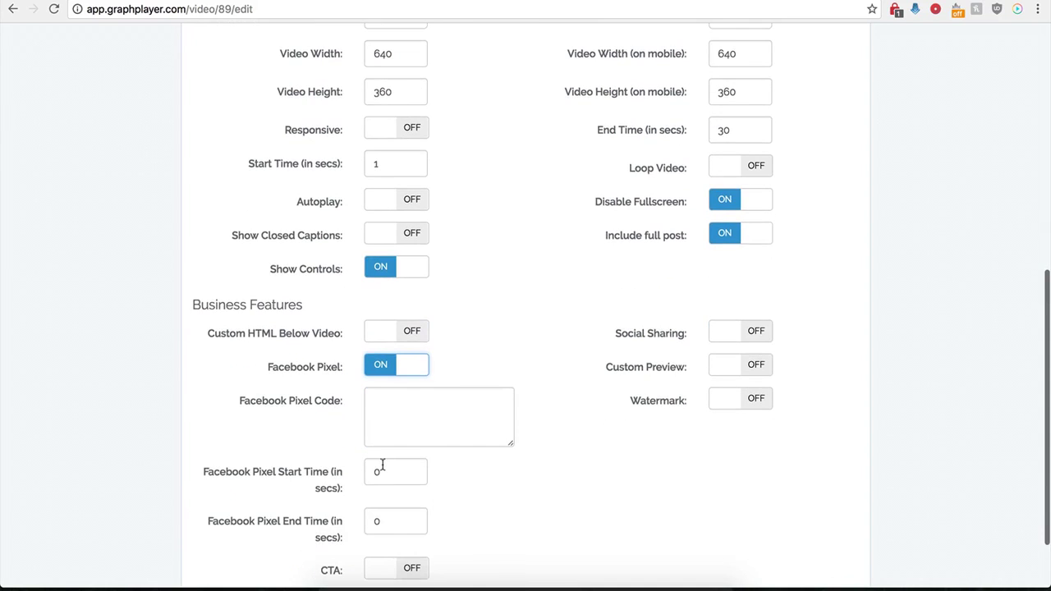
{"action": "scroll", "coordinate": [391, 428], "scroll_direction": "down", "scroll_amount": 1}
{"action": "left_click", "coordinate": [409, 380]}
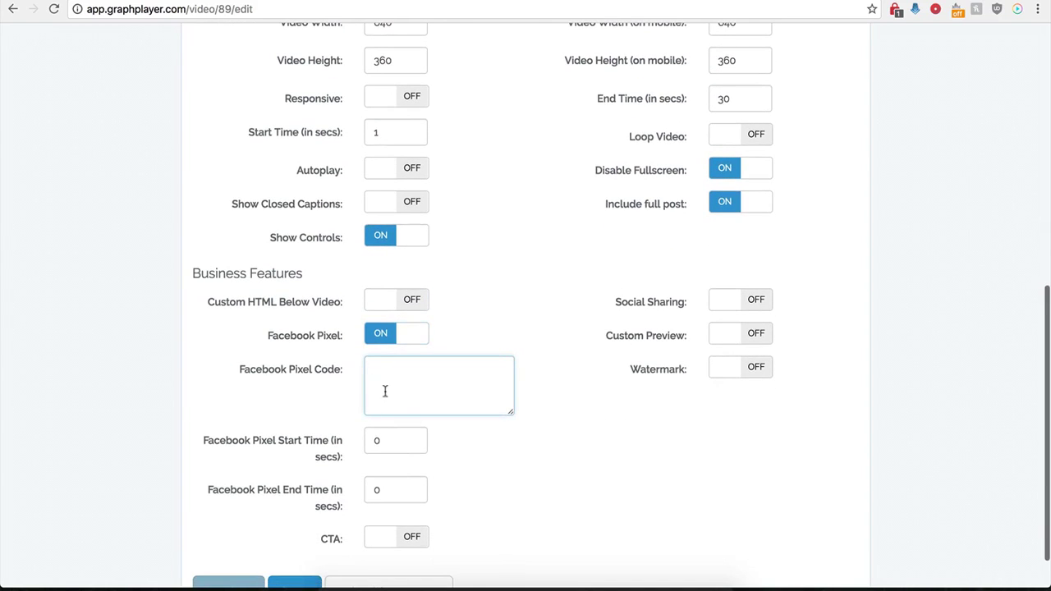
{"action": "left_click", "coordinate": [382, 337]}
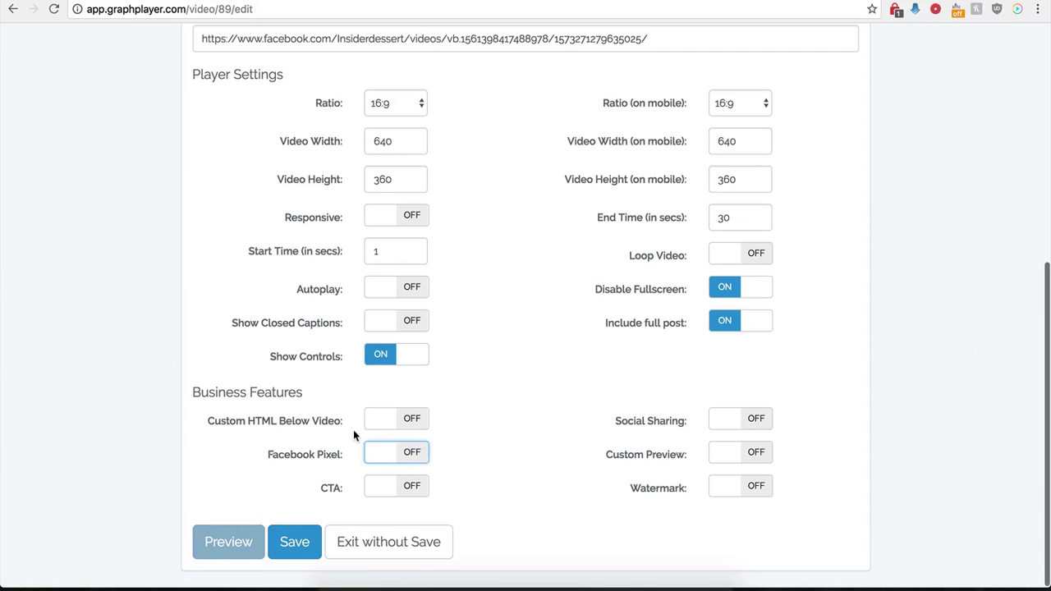
Turn on CTA and paste the Buy Now button's kompozer-tutorial.com address as the CTA Image Url.
{"action": "left_click", "coordinate": [414, 489]}
{"action": "scroll", "coordinate": [473, 517], "scroll_direction": "down", "scroll_amount": 5}
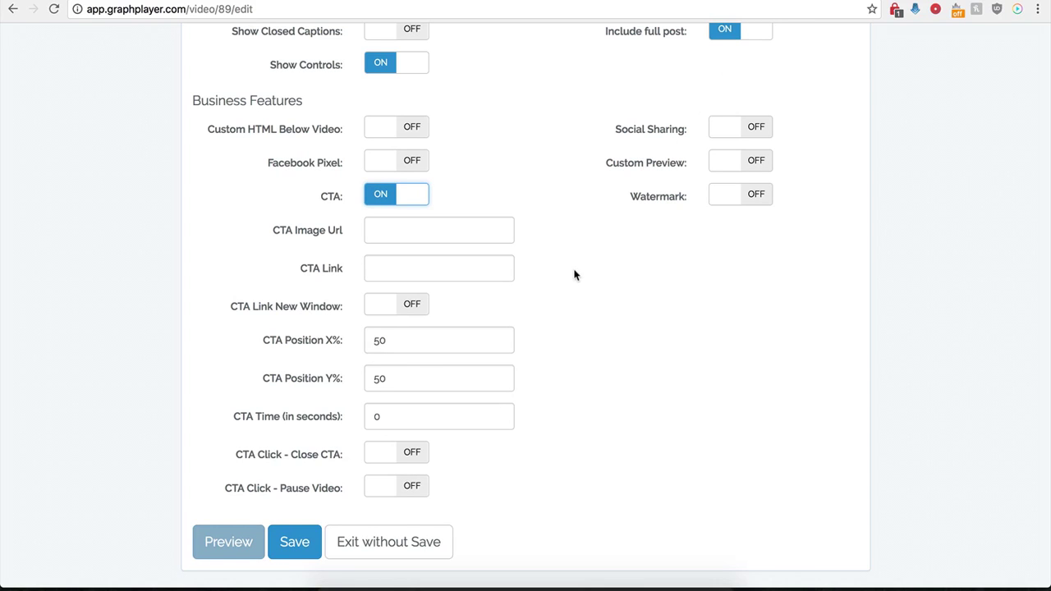
{"action": "left_click", "coordinate": [445, 230]}
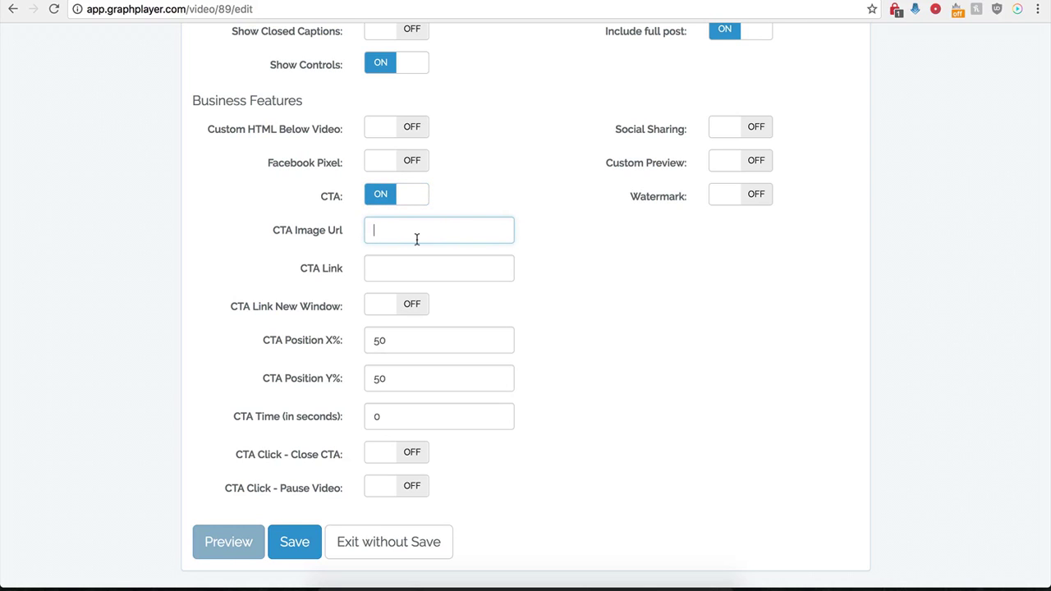
{"action": "key", "text": "super+v"}
{"action": "left_click", "coordinate": [384, 271]}
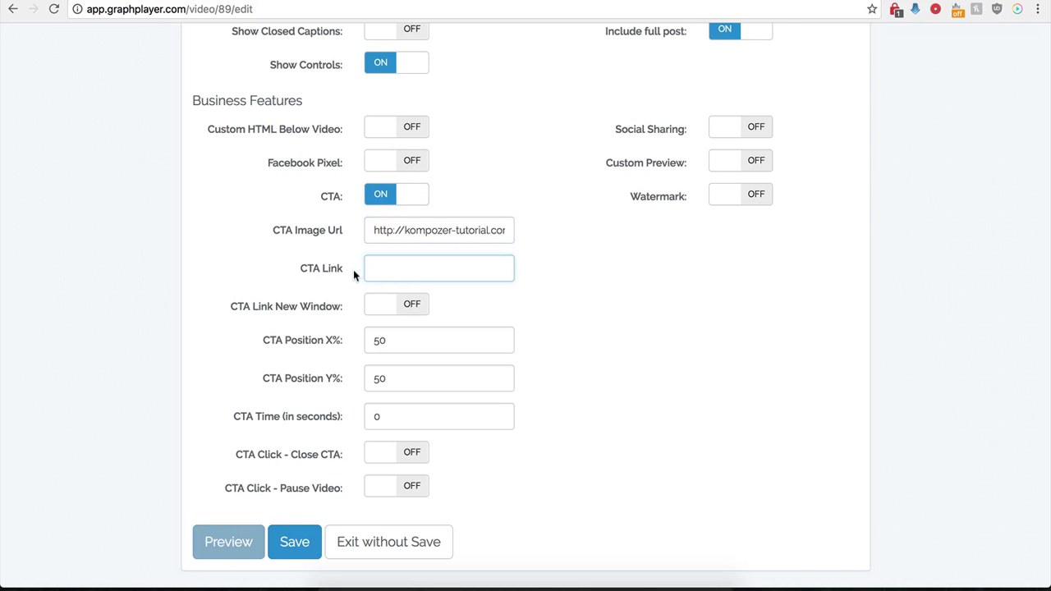
{"action": "left_click", "coordinate": [390, 270]}
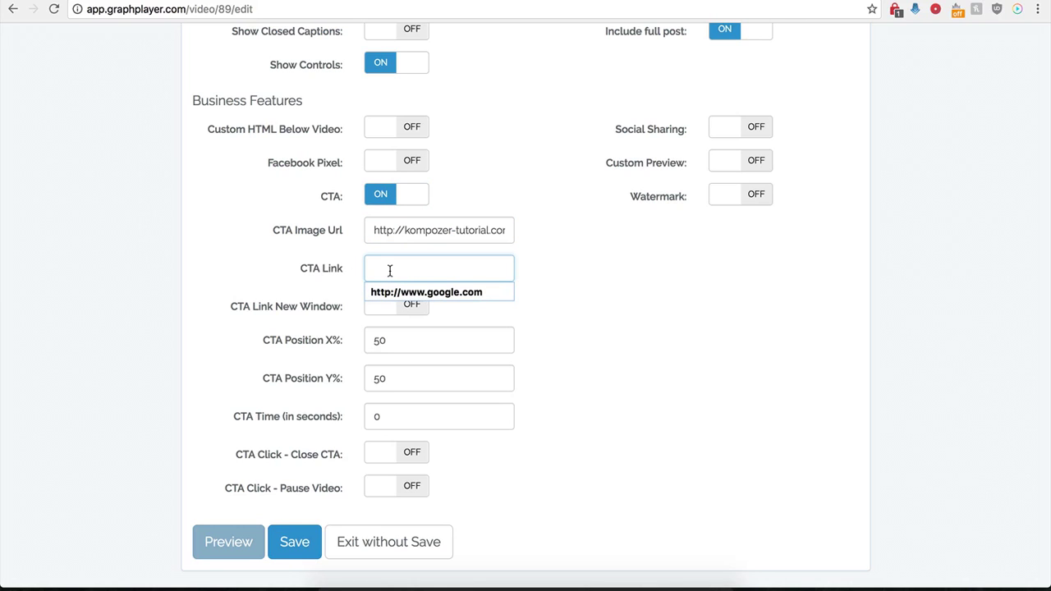
{"action": "left_click", "coordinate": [400, 294]}
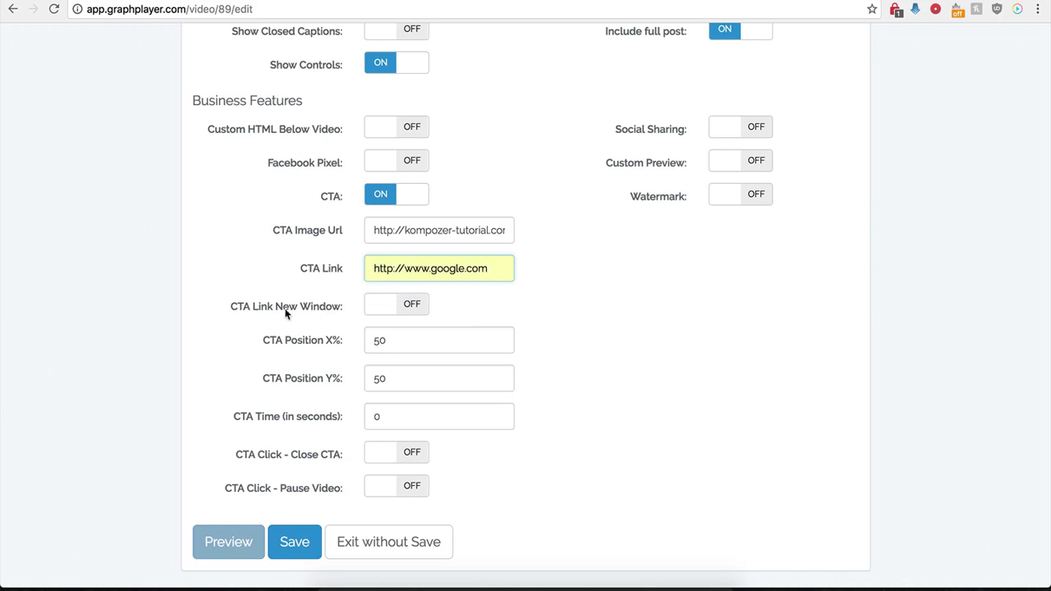
{"action": "left_click", "coordinate": [410, 305]}
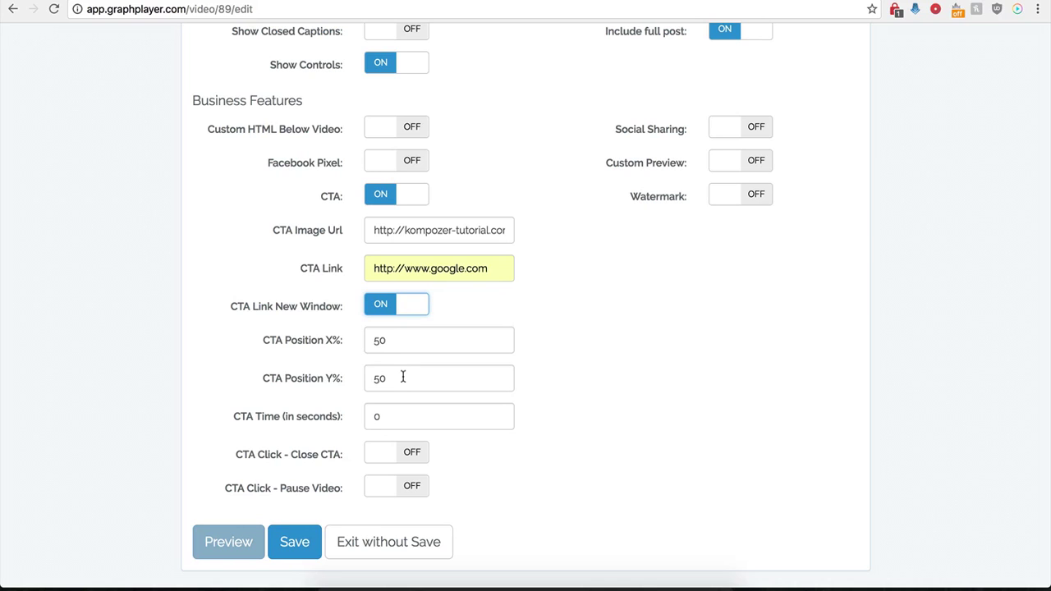
Try a CTA Time of 120 seconds and restore it to 0.
{"action": "left_click", "coordinate": [381, 417]}
{"action": "left_click_drag", "start_coordinate": [382, 417], "coordinate": [367, 419]}
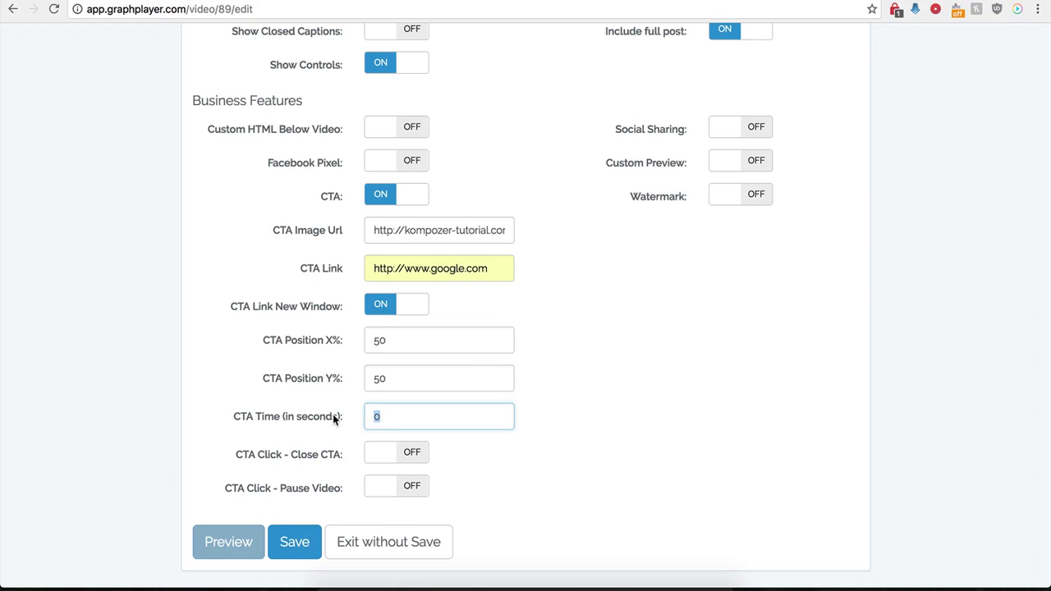
{"action": "type", "text": "120"}
{"action": "key", "text": "BackSpace"}
{"action": "key", "text": "BackSpace"}
{"action": "key", "text": "BackSpace"}
{"action": "type", "text": "0"}
{"action": "left_click", "coordinate": [438, 483]}
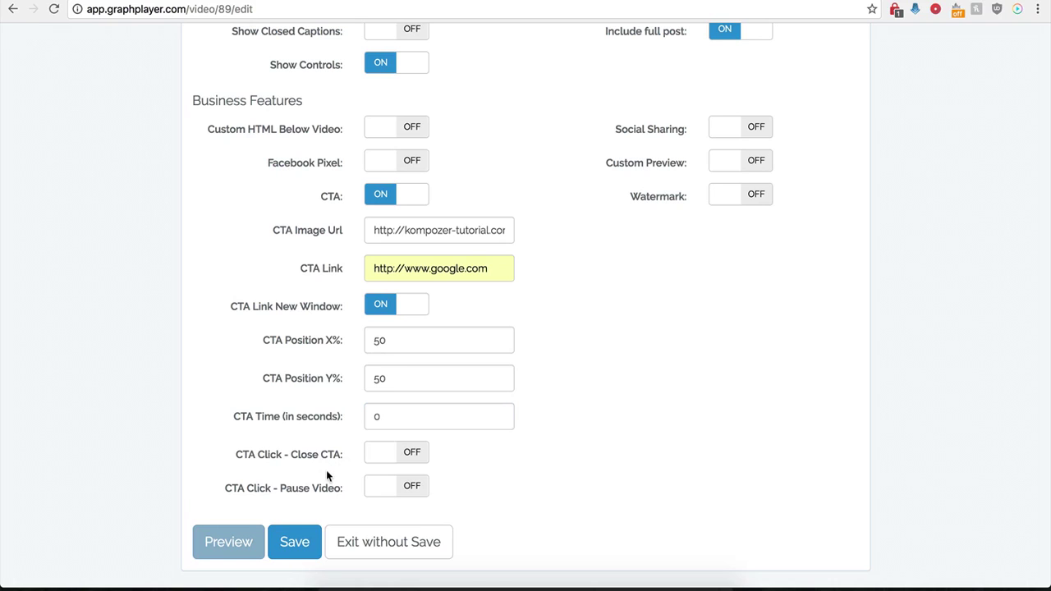
Make the CTA close when clicked, save the player and switch to the Test page.
{"action": "left_click", "coordinate": [412, 455]}
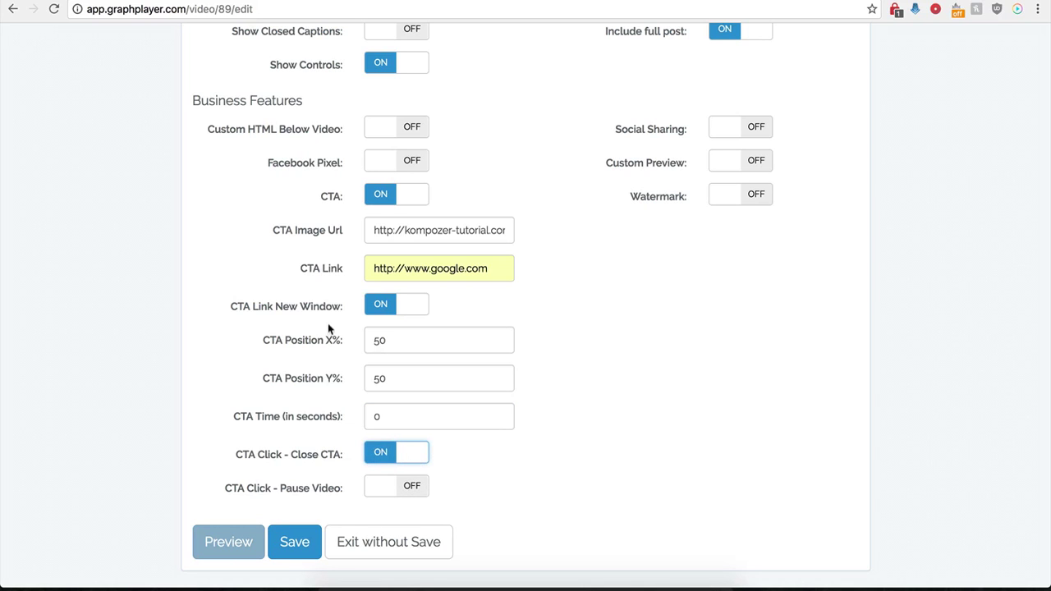
{"action": "left_click", "coordinate": [279, 558]}
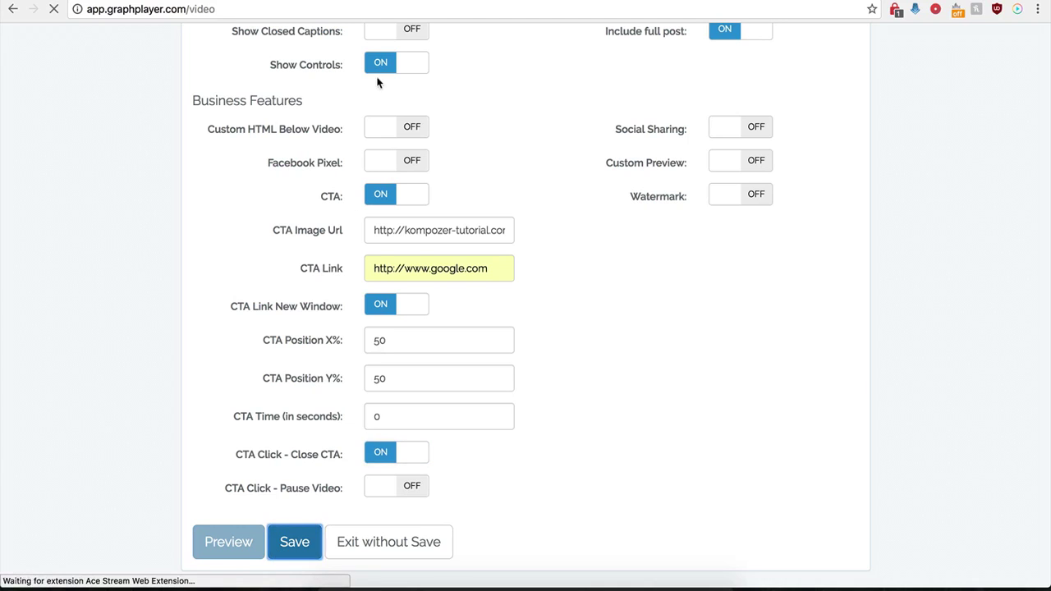
{"action": "key", "text": "ctrl+Tab"}
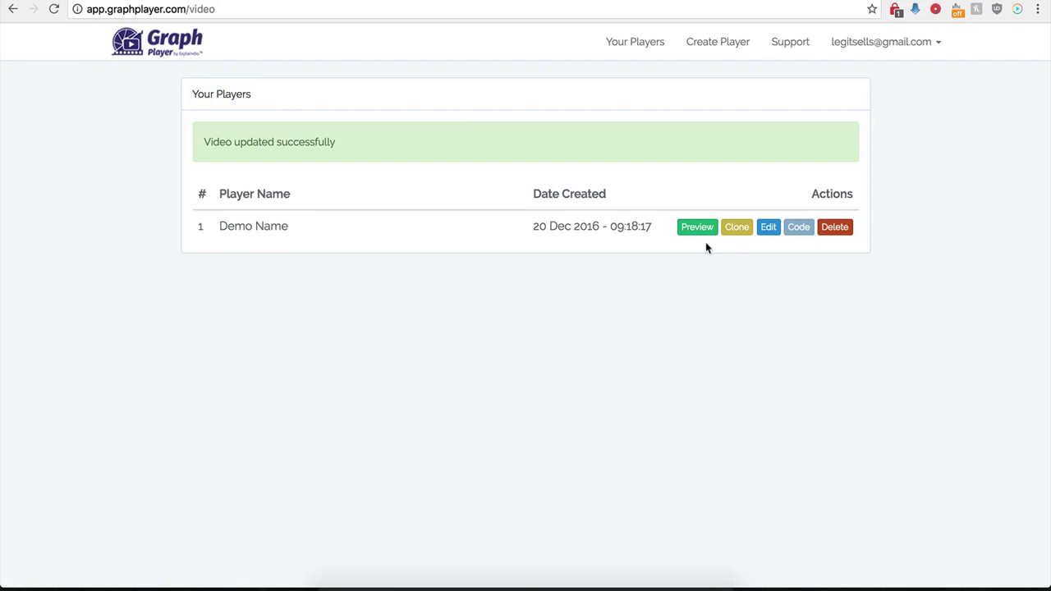
Reopen the Demo Name player, set CTA Position X% to 0 and save the player.
{"action": "left_click", "coordinate": [766, 227]}
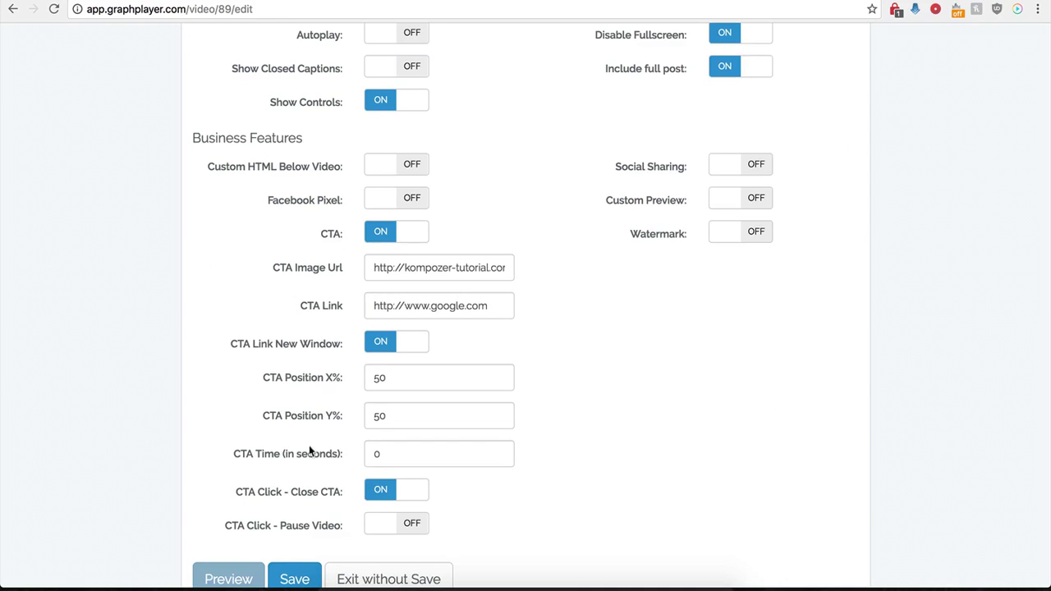
{"action": "scroll", "coordinate": [335, 424], "scroll_direction": "down", "scroll_amount": 1}
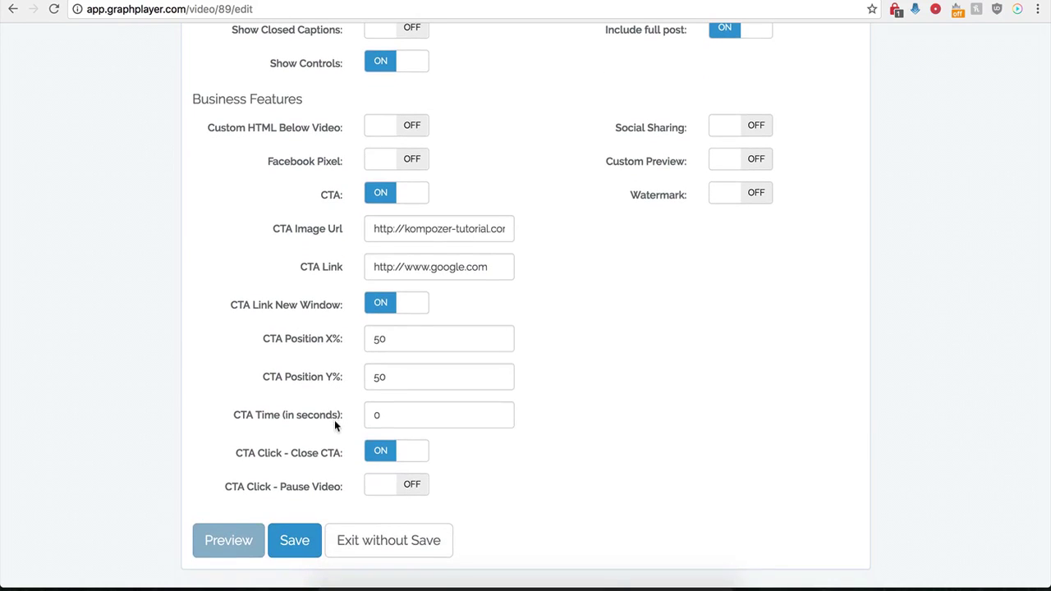
{"action": "left_click", "coordinate": [385, 347]}
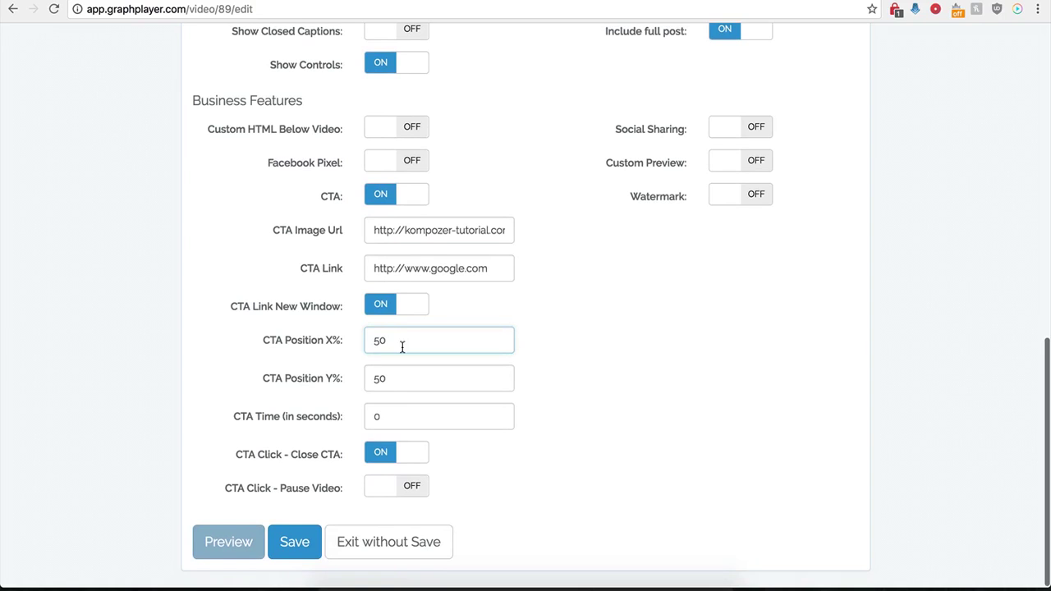
{"action": "key", "text": "BackSpace"}
{"action": "key", "text": "BackSpace"}
{"action": "type", "text": "0"}
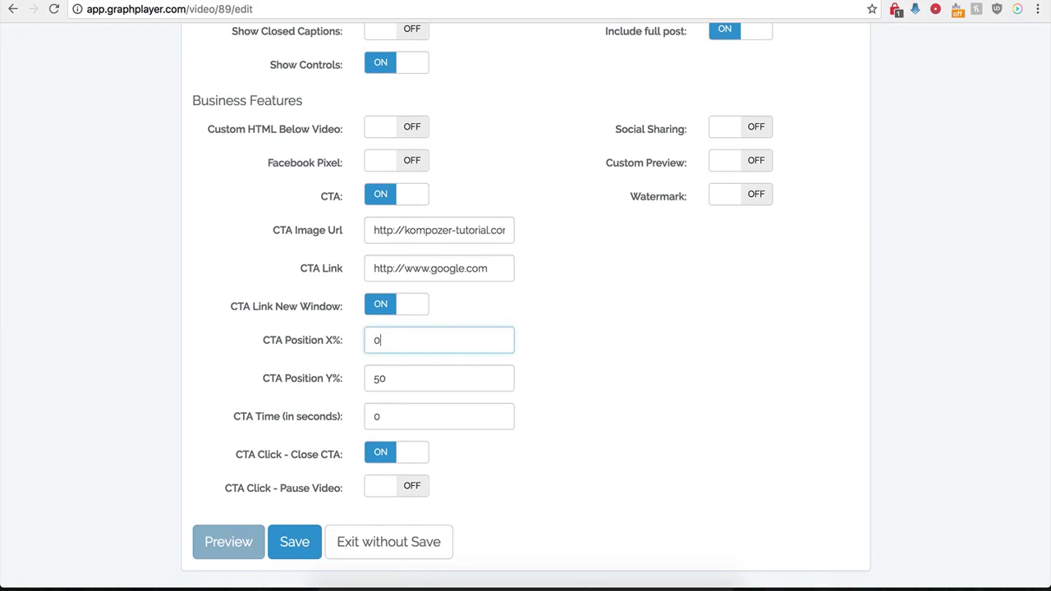
{"action": "left_click", "coordinate": [294, 545]}
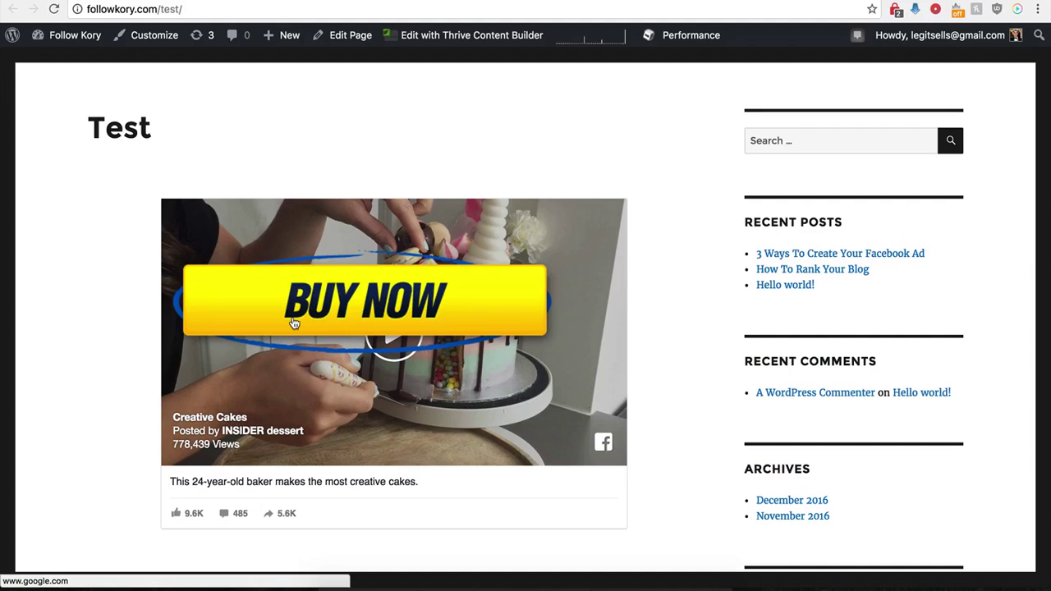
Test the Buy Now CTA over the video on the Test page, close the linked page and return to GraphPlayer.
{"action": "left_click", "coordinate": [374, 304]}
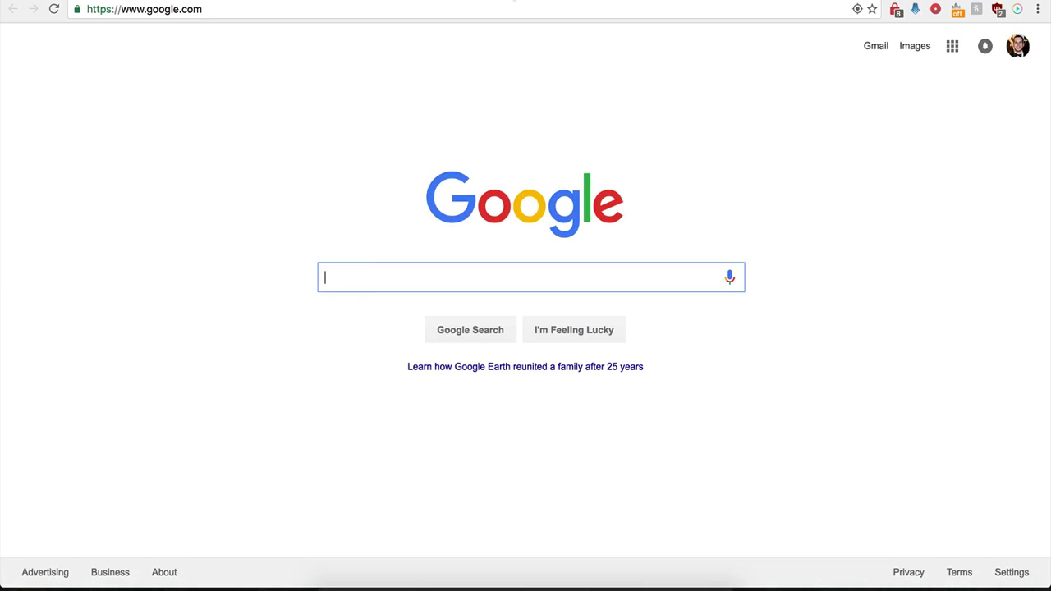
{"action": "key", "text": "super+w"}
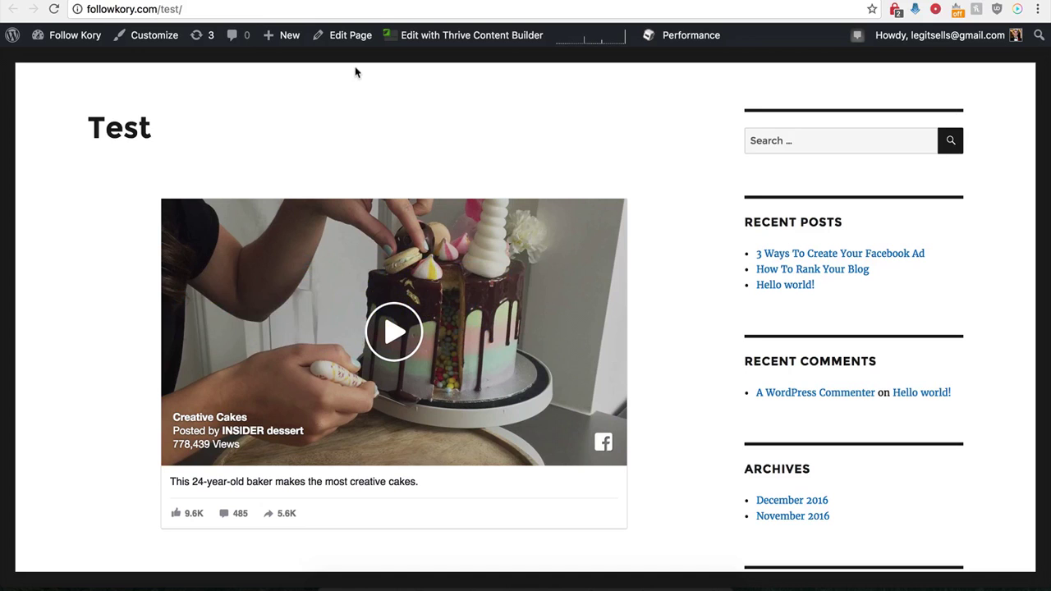
{"action": "key", "text": "ctrl+Tab"}
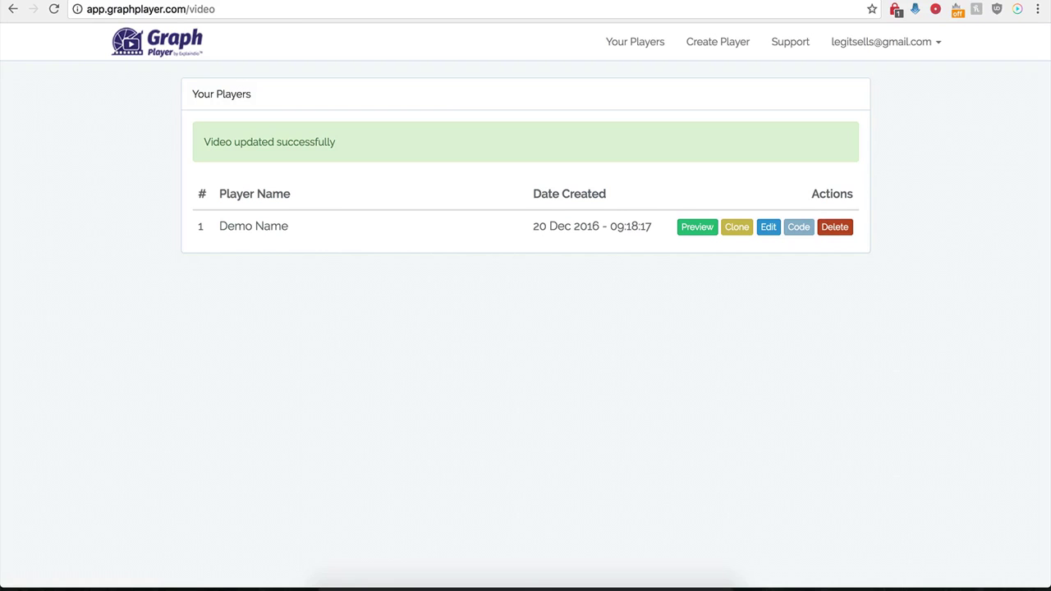
Reopen the Demo Name player for editing and turn off the CTA.
{"action": "left_click", "coordinate": [769, 228]}
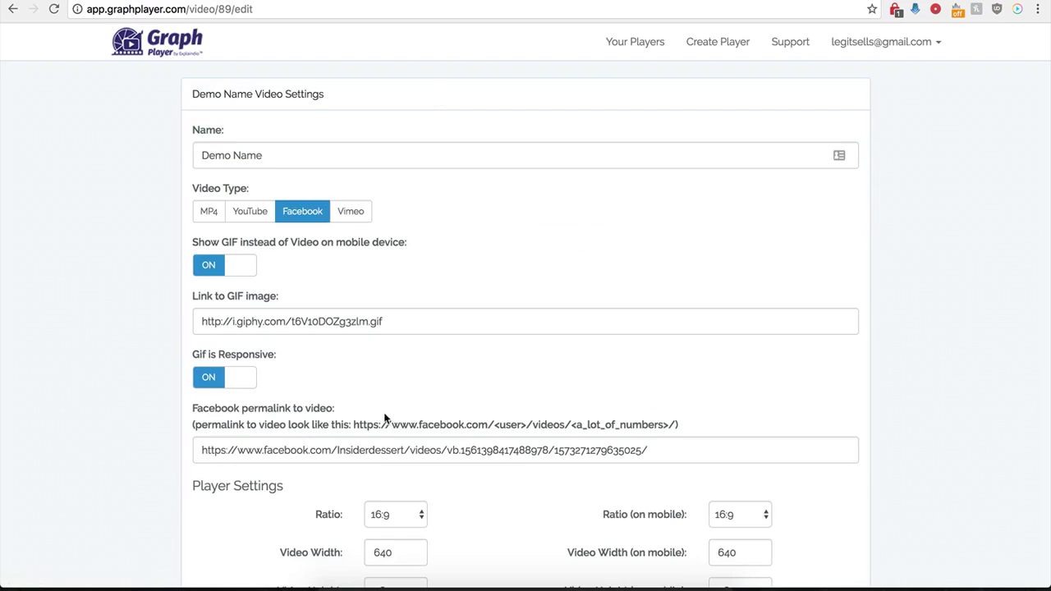
{"action": "scroll", "coordinate": [387, 383], "scroll_direction": "down", "scroll_amount": 10}
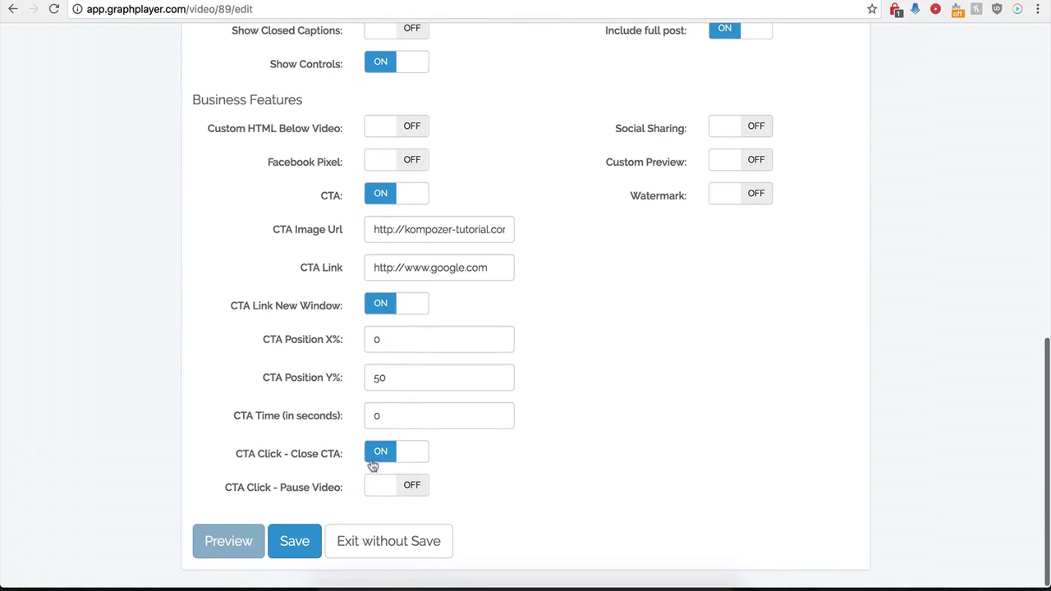
{"action": "left_click", "coordinate": [379, 195]}
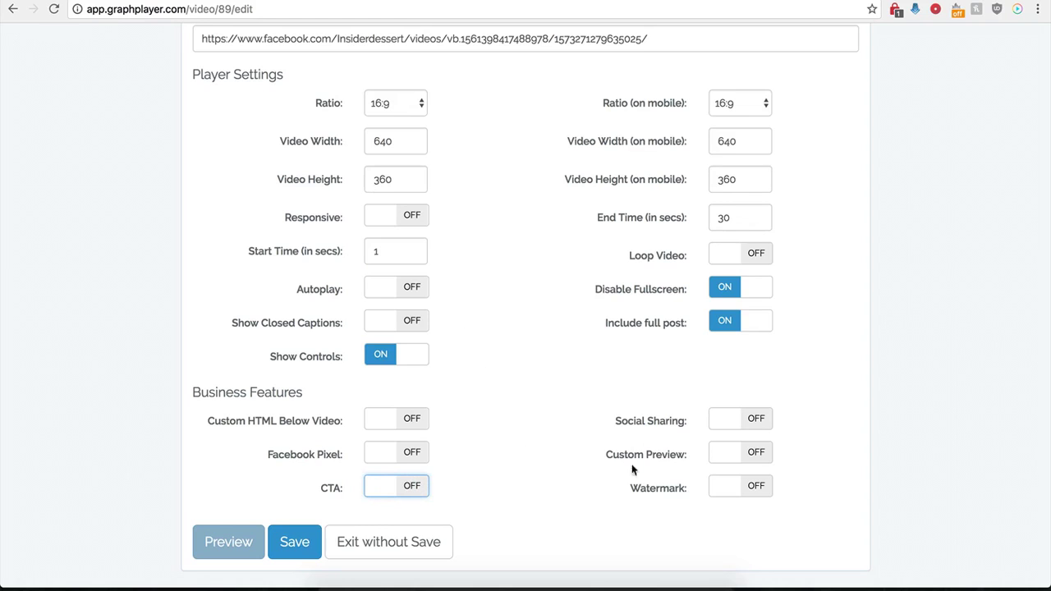
{"action": "left_click", "coordinate": [745, 420]}
{"action": "scroll", "coordinate": [582, 459], "scroll_direction": "down", "scroll_amount": 1}
{"action": "scroll", "coordinate": [582, 453], "scroll_direction": "down", "scroll_amount": 3}
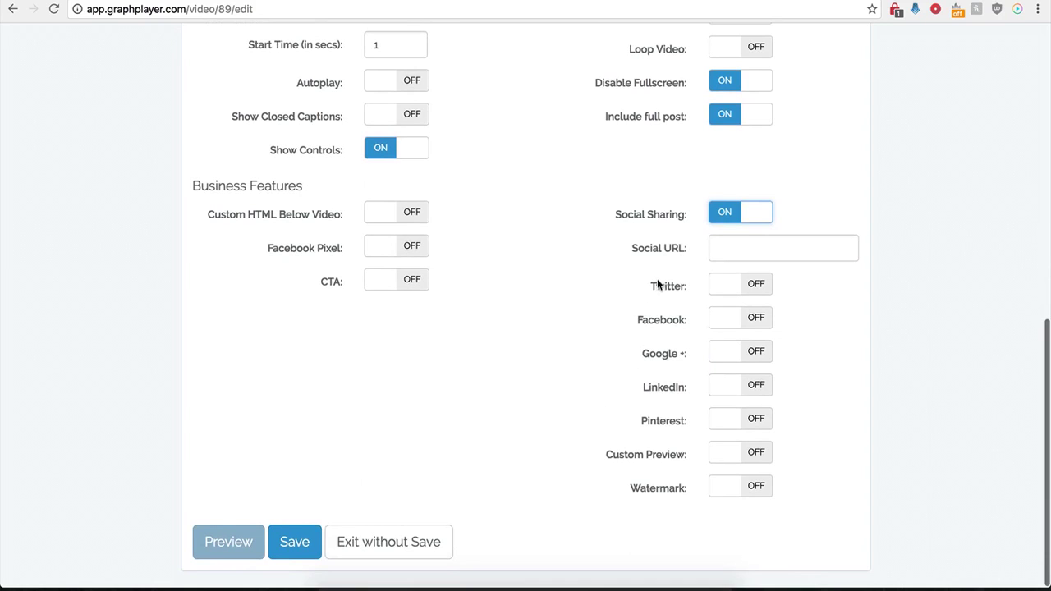
{"action": "left_click", "coordinate": [724, 247]}
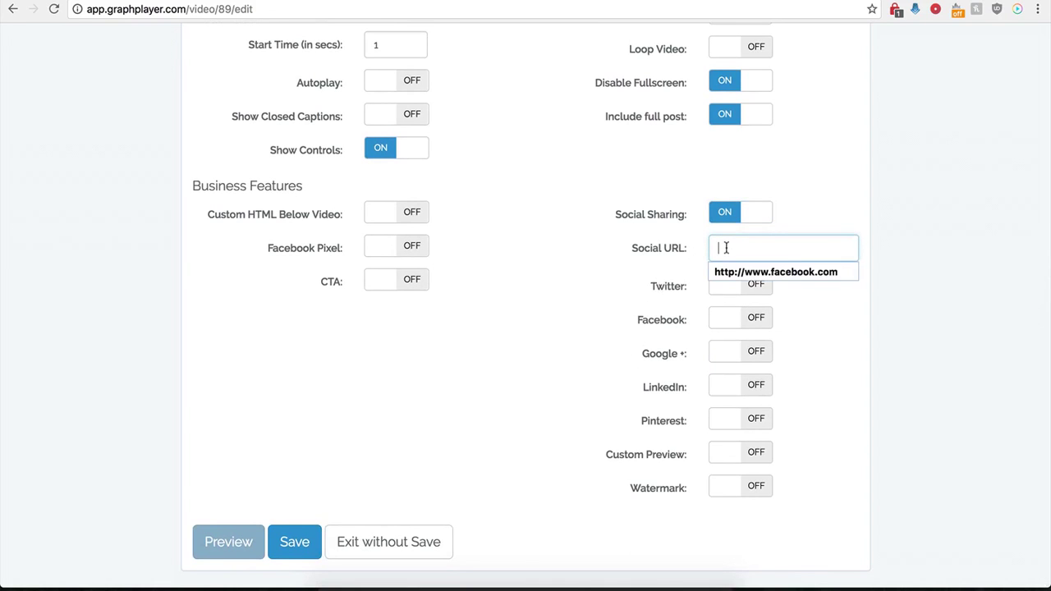
{"action": "left_click", "coordinate": [727, 272]}
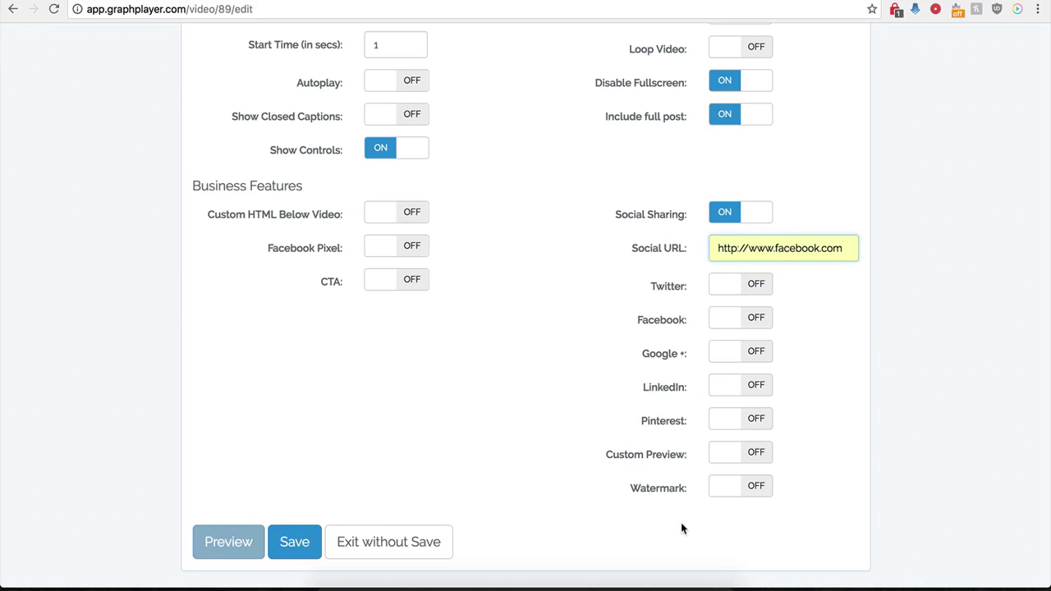
Enable Twitter sharing with the handle "testing" and the text "twitter", and enable Facebook sharing.
{"action": "left_click", "coordinate": [751, 285]}
{"action": "left_click", "coordinate": [735, 346]}
{"action": "left_click", "coordinate": [734, 361]}
{"action": "left_click", "coordinate": [736, 377]}
{"action": "scroll", "coordinate": [653, 345], "scroll_direction": "down", "scroll_amount": 1}
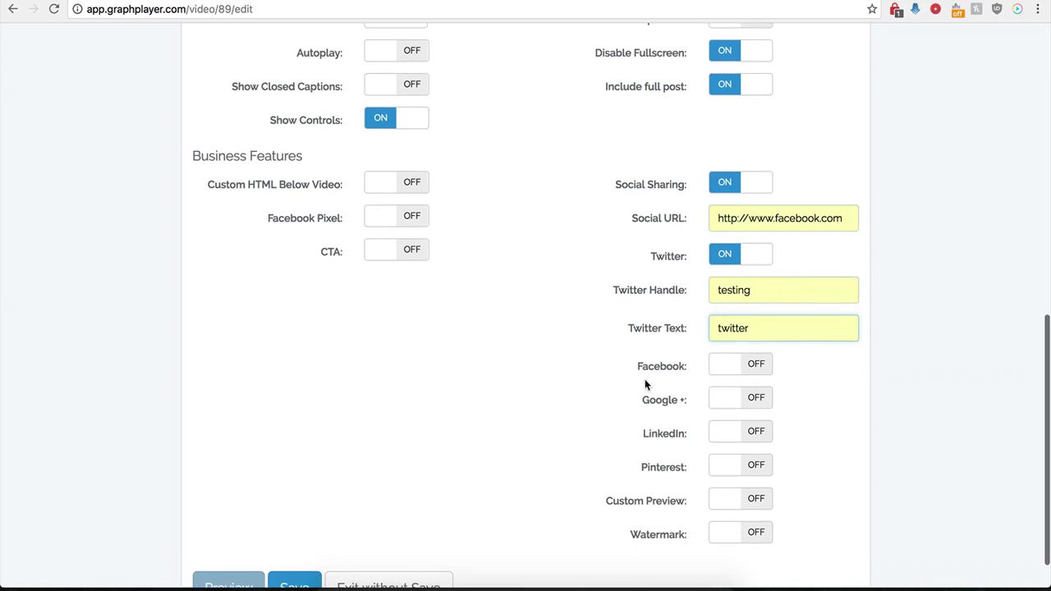
{"action": "left_click", "coordinate": [757, 373]}
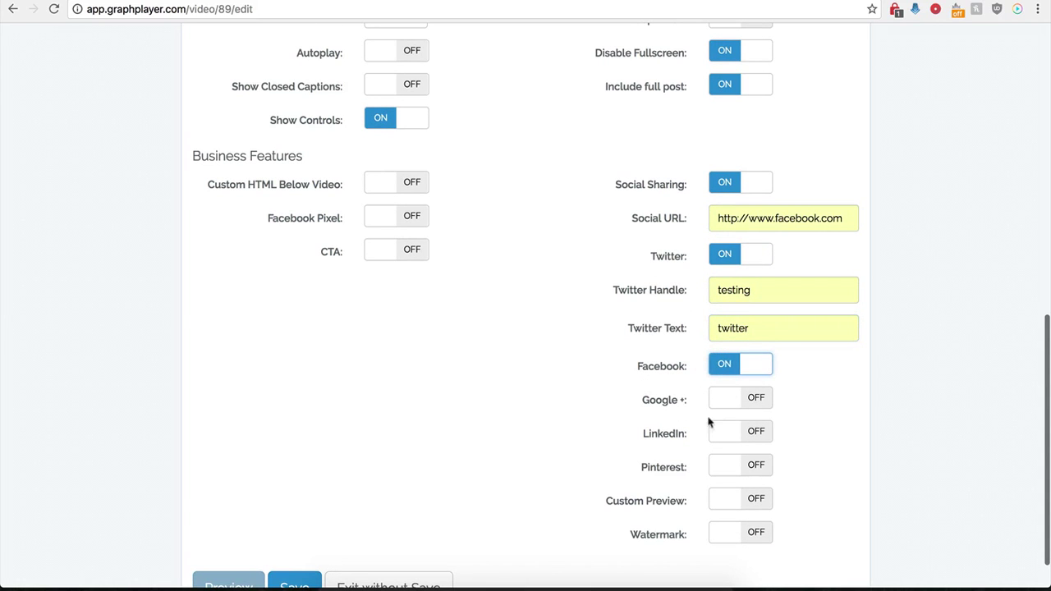
Enable Google + and LinkedIn under Social Sharing and save the Demo Name player.
{"action": "left_click", "coordinate": [751, 400]}
{"action": "left_click", "coordinate": [753, 433]}
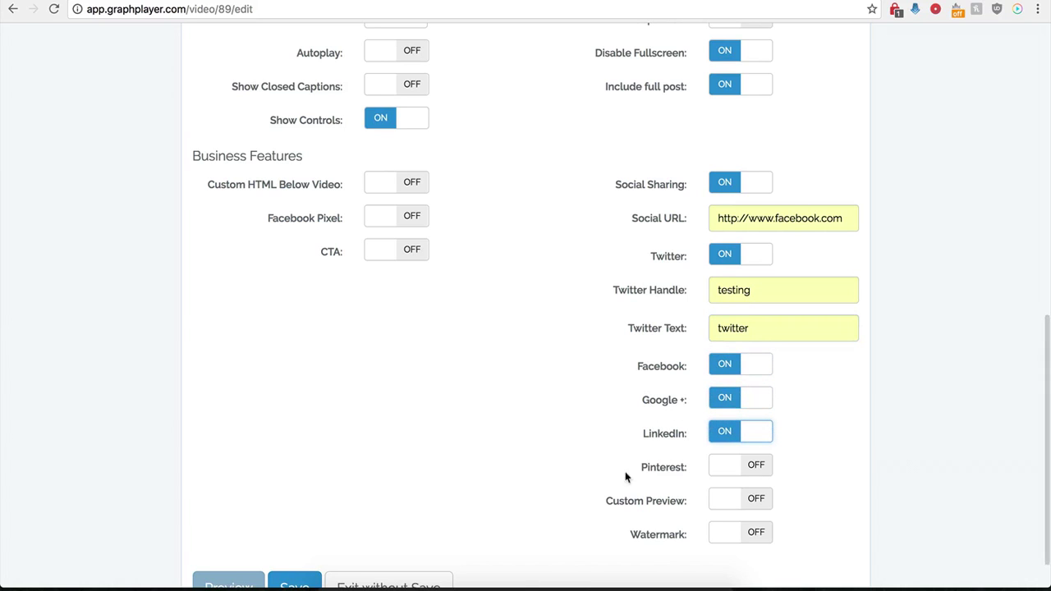
{"action": "scroll", "coordinate": [708, 418], "scroll_direction": "down", "scroll_amount": 1}
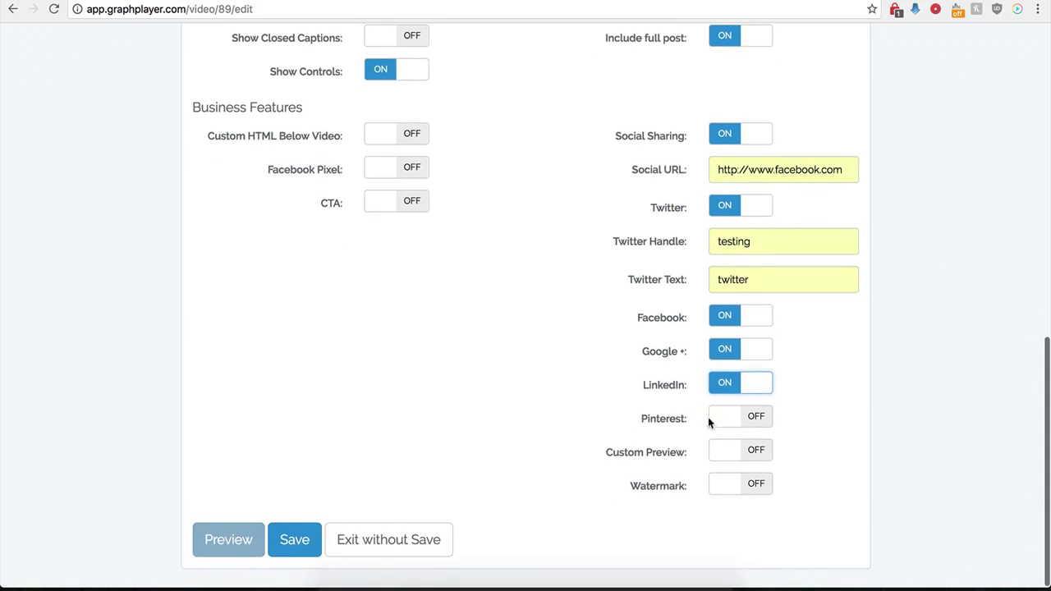
{"action": "left_click", "coordinate": [299, 546]}
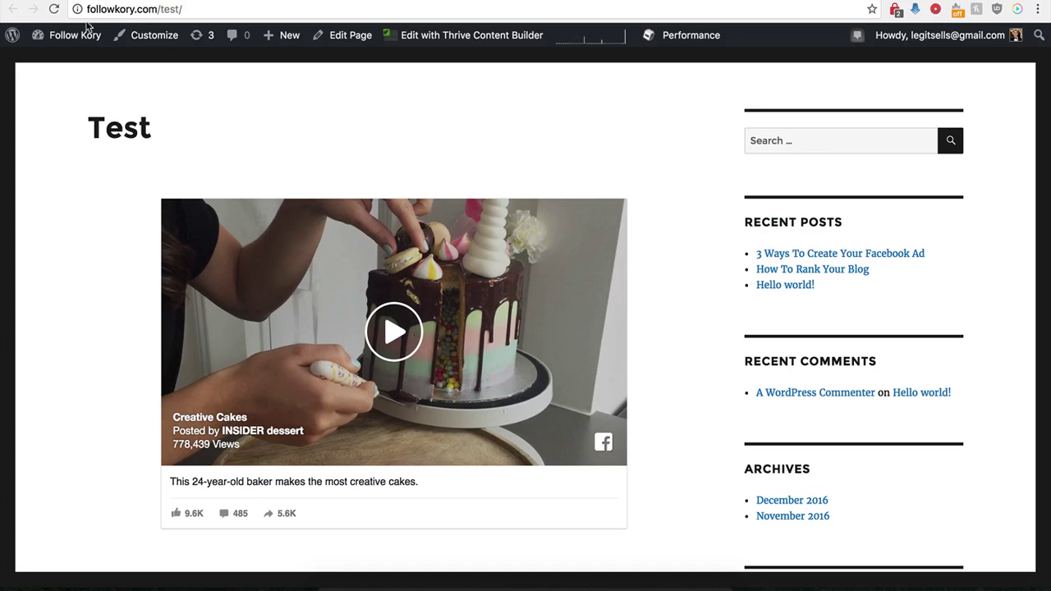
Reload the Test page, examine the social sharing bar beneath the video and return to GraphPlayer.
{"action": "left_click", "coordinate": [53, 9]}
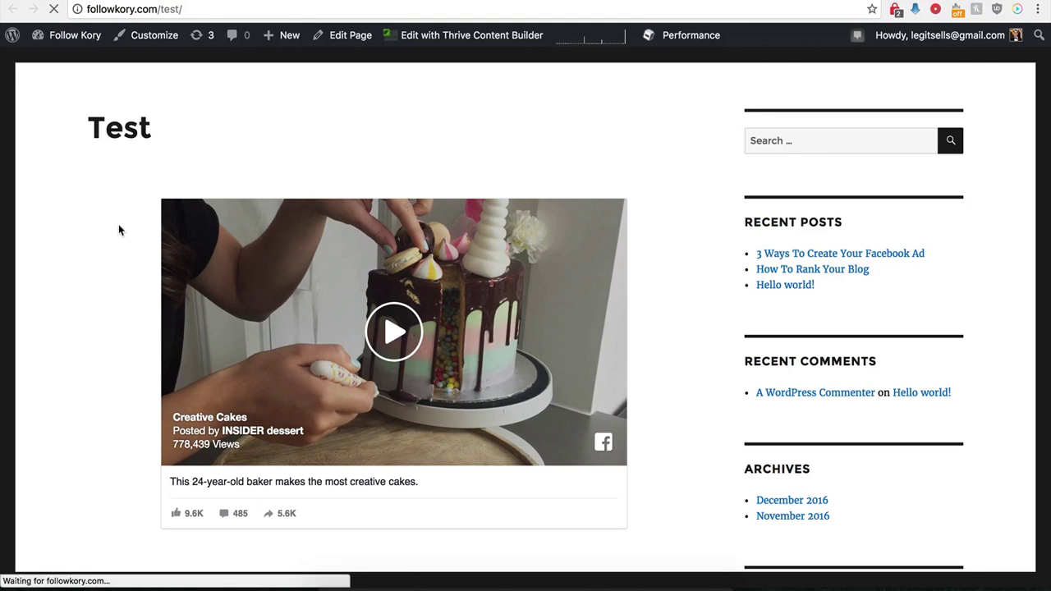
{"action": "scroll", "coordinate": [216, 481], "scroll_direction": "down", "scroll_amount": 1}
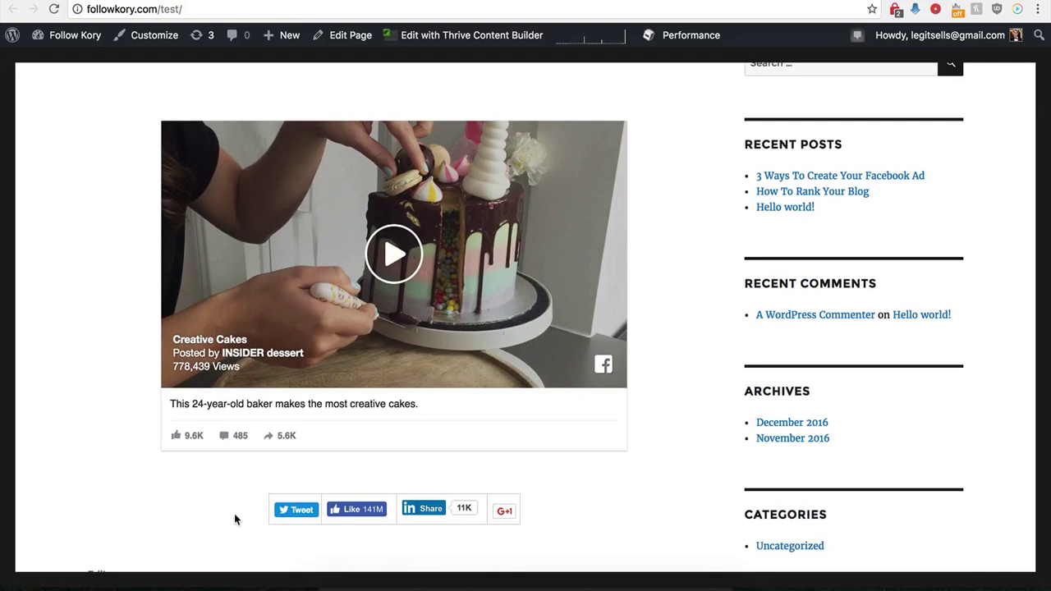
{"action": "left_click", "coordinate": [212, 2]}
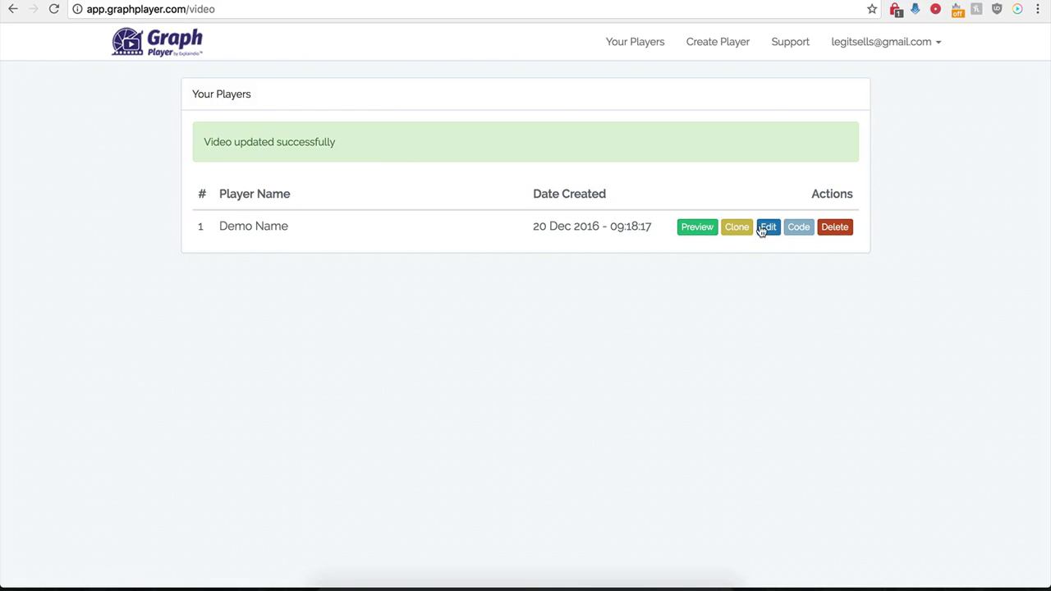
Reopen the Demo Name player for editing and turn off Social Sharing.
{"action": "left_click", "coordinate": [769, 234]}
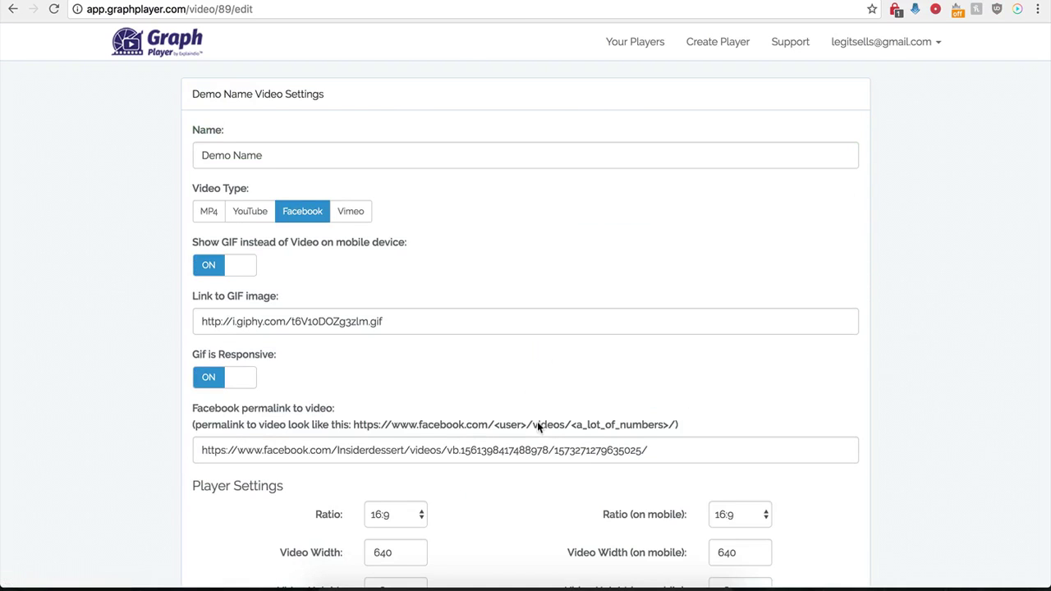
{"action": "scroll", "coordinate": [591, 470], "scroll_direction": "down", "scroll_amount": 8}
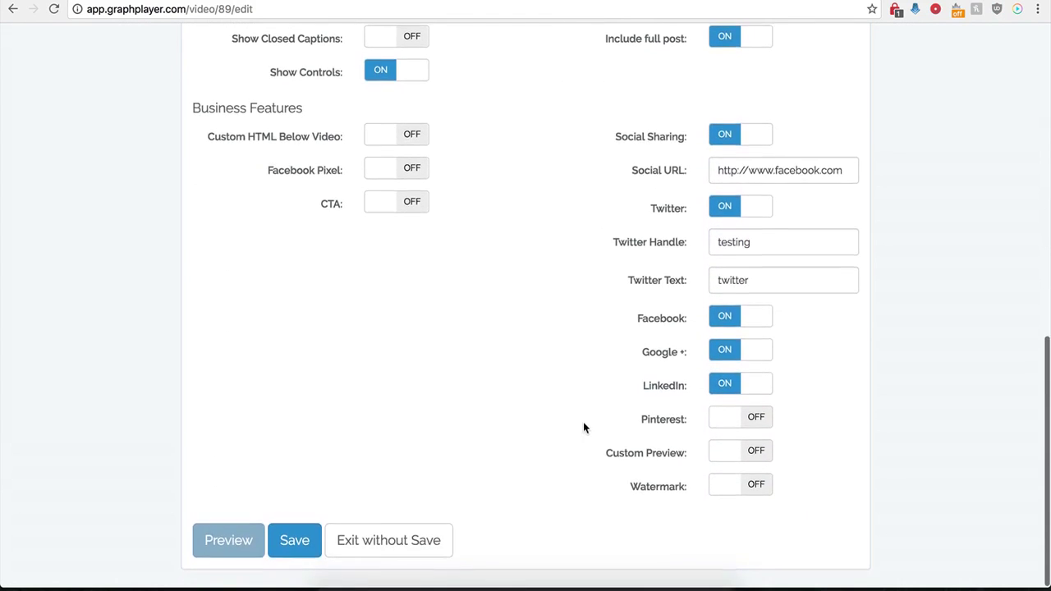
{"action": "left_click", "coordinate": [722, 140]}
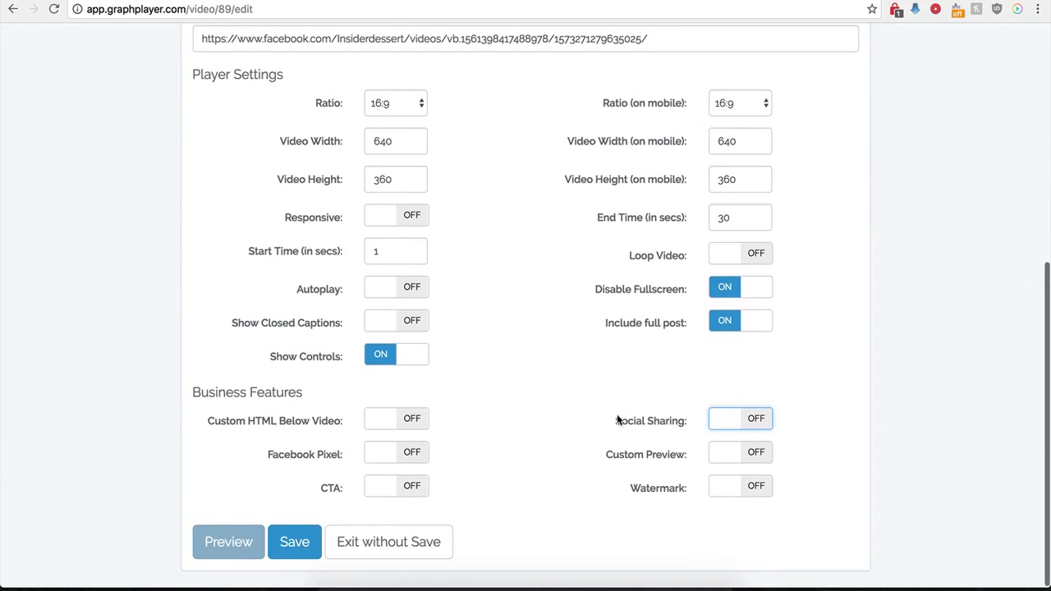
Turn on Custom Preview for the player and look at the video's existing thumbnail on the Test page.
{"action": "left_click", "coordinate": [757, 454]}
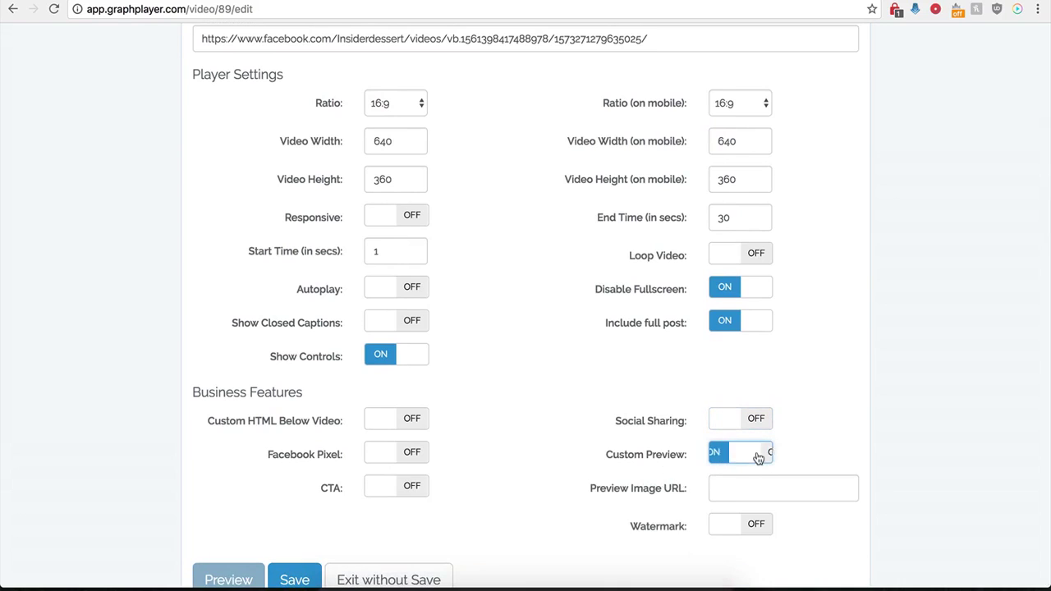
{"action": "left_click", "coordinate": [729, 491]}
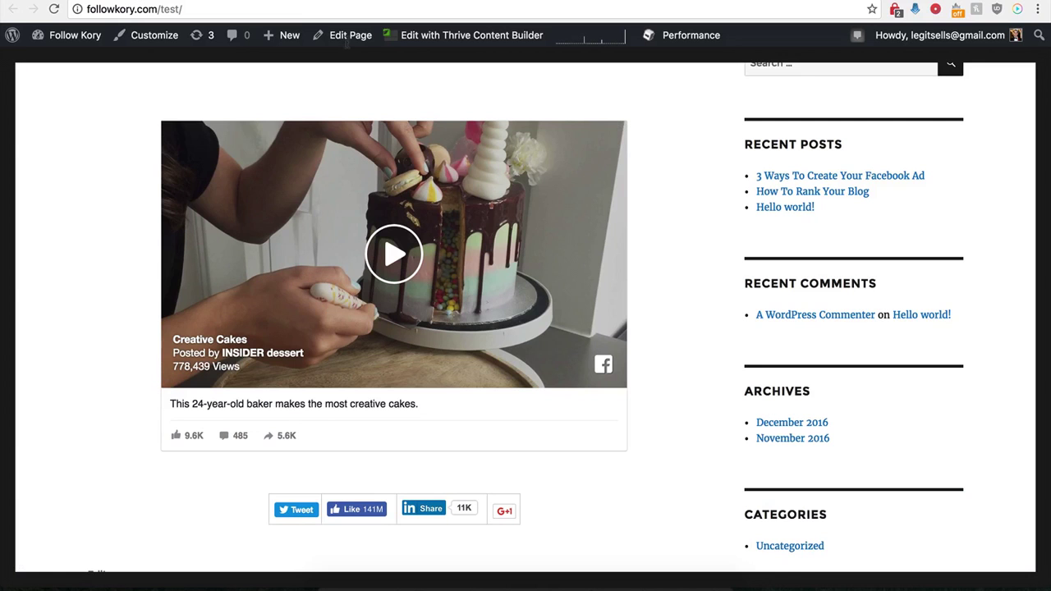
{"action": "scroll", "coordinate": [199, 304], "scroll_direction": "up", "scroll_amount": 1}
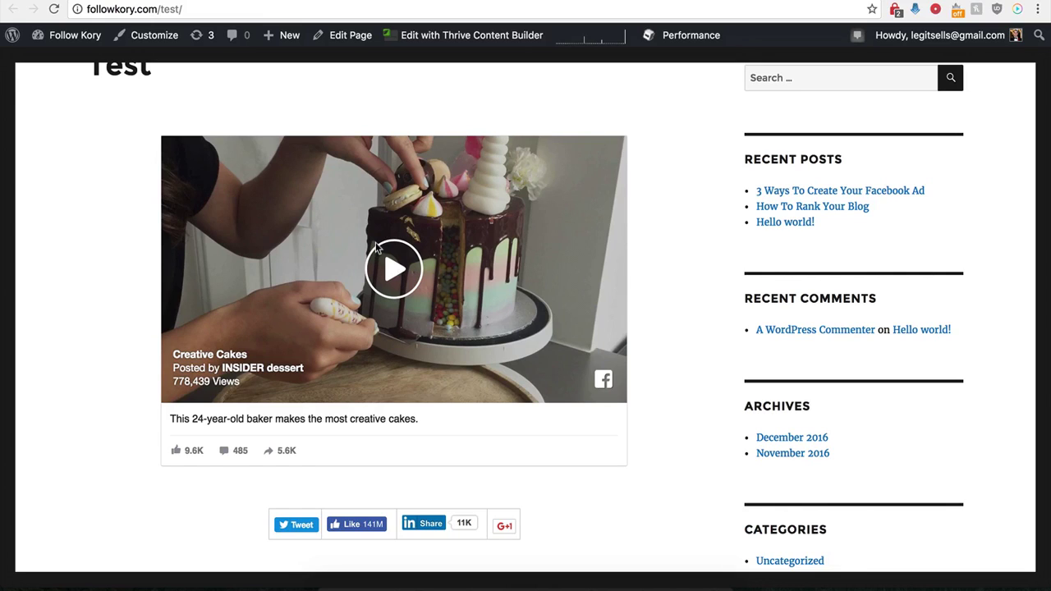
{"action": "scroll", "coordinate": [311, 230], "scroll_direction": "up", "scroll_amount": 1}
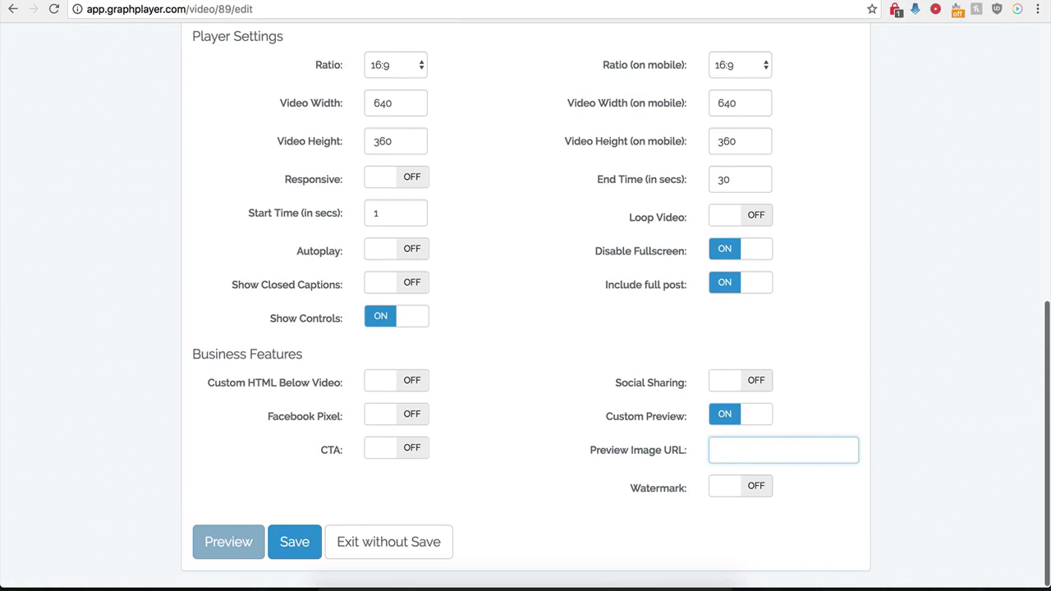
Paste the hdwpro.com image address as the Preview Image URL, save the player and reload the Test page.
{"action": "left_click", "coordinate": [731, 450]}
{"action": "key", "text": "ctrl+v"}
{"action": "left_click", "coordinate": [622, 447]}
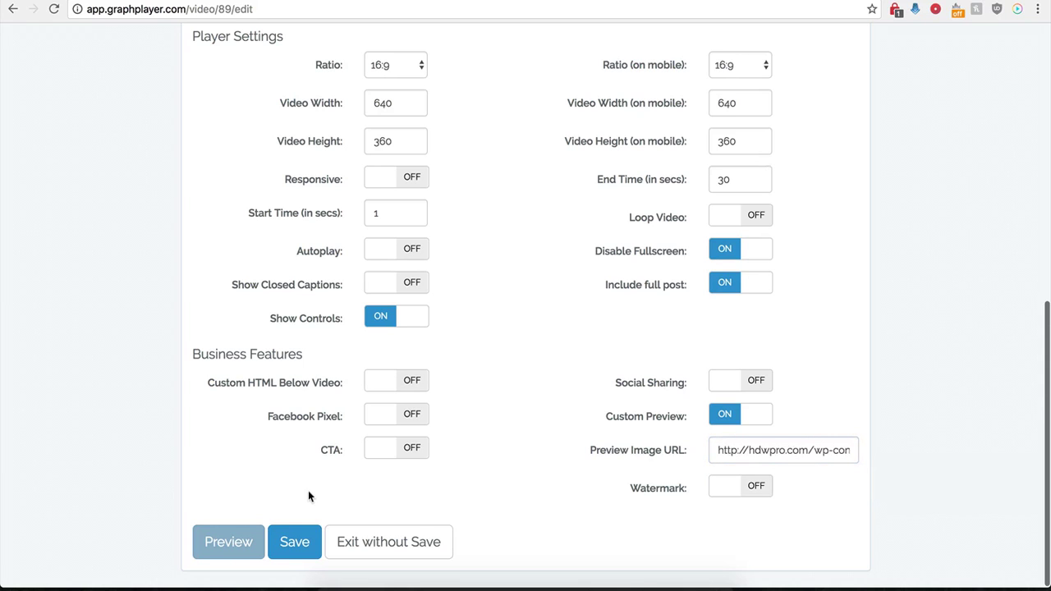
{"action": "left_click", "coordinate": [294, 542]}
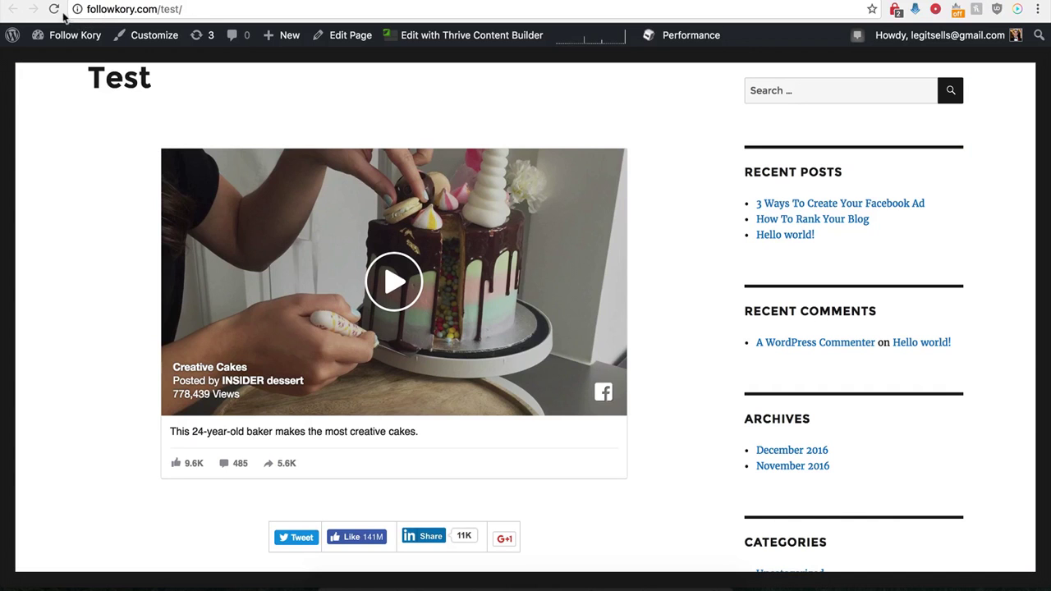
{"action": "left_click", "coordinate": [54, 9]}
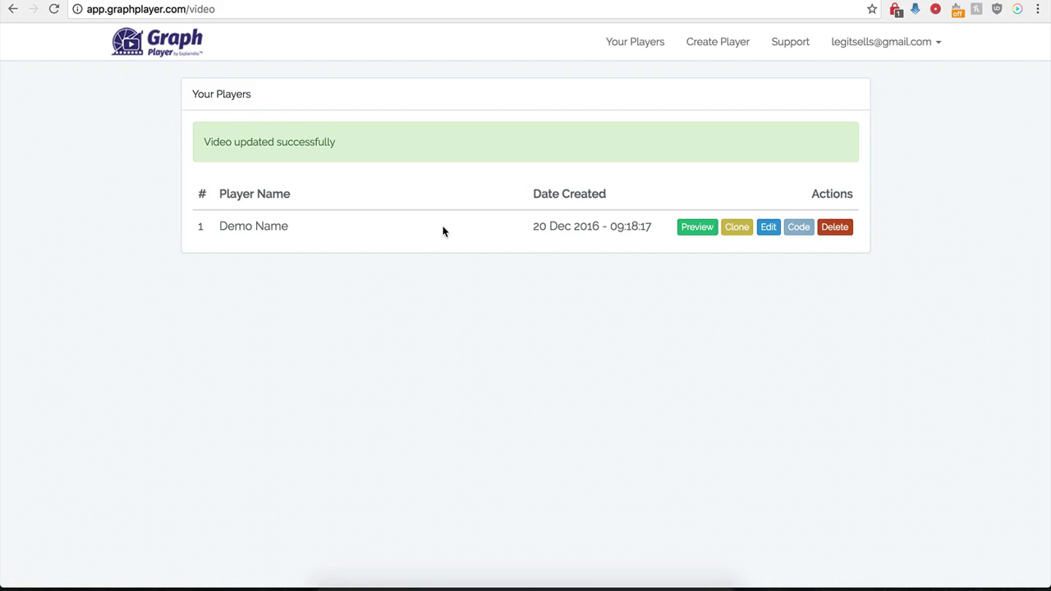
Reopen the Demo Name player for editing and turn off Custom Preview.
{"action": "left_click", "coordinate": [770, 227]}
{"action": "scroll", "coordinate": [624, 370], "scroll_direction": "down", "scroll_amount": 10}
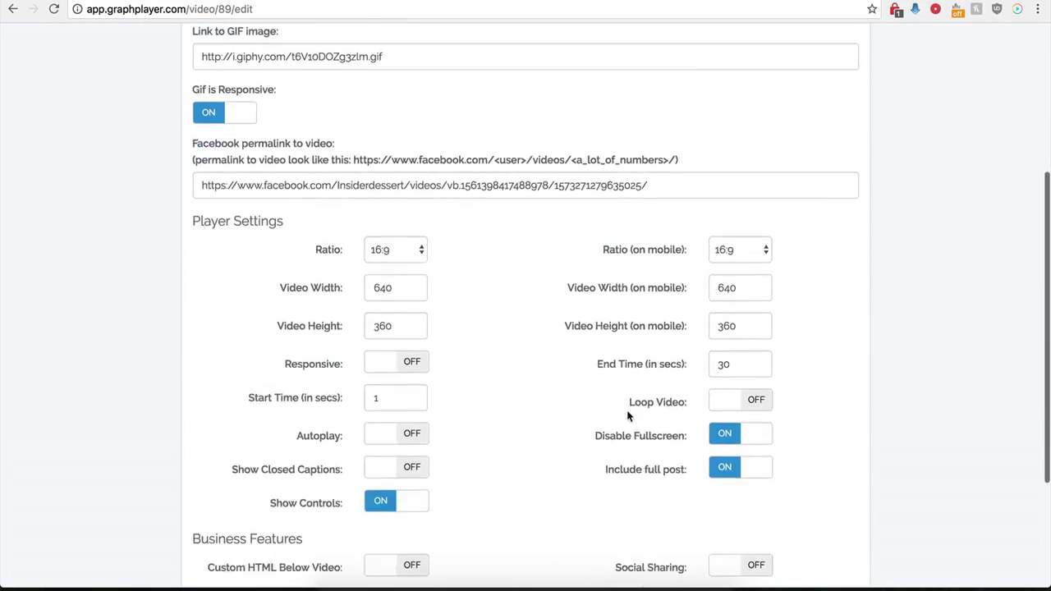
{"action": "left_click", "coordinate": [716, 416]}
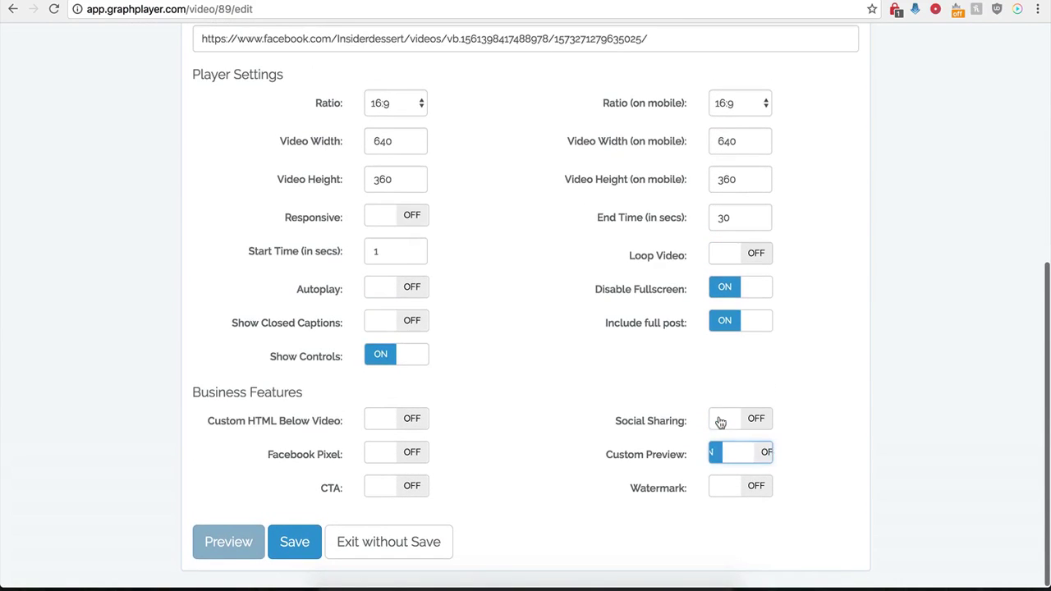
Turn on Watermark and review its image URL, link, position, opacity and scale settings and the On Watermark Click options.
{"action": "left_click", "coordinate": [758, 488]}
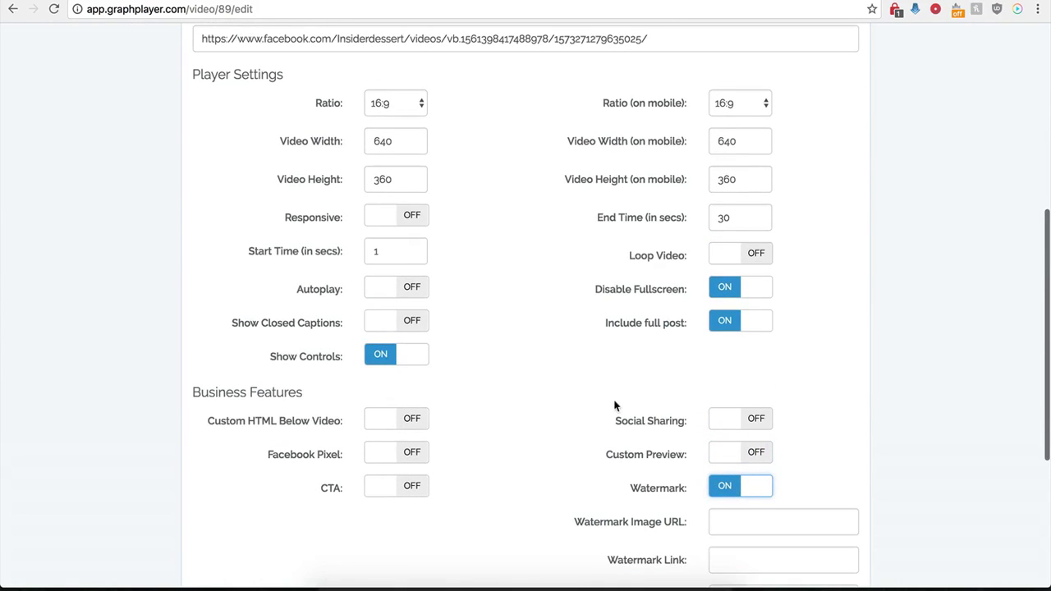
{"action": "scroll", "coordinate": [624, 516], "scroll_direction": "down", "scroll_amount": 1}
{"action": "scroll", "coordinate": [661, 518], "scroll_direction": "down", "scroll_amount": 3}
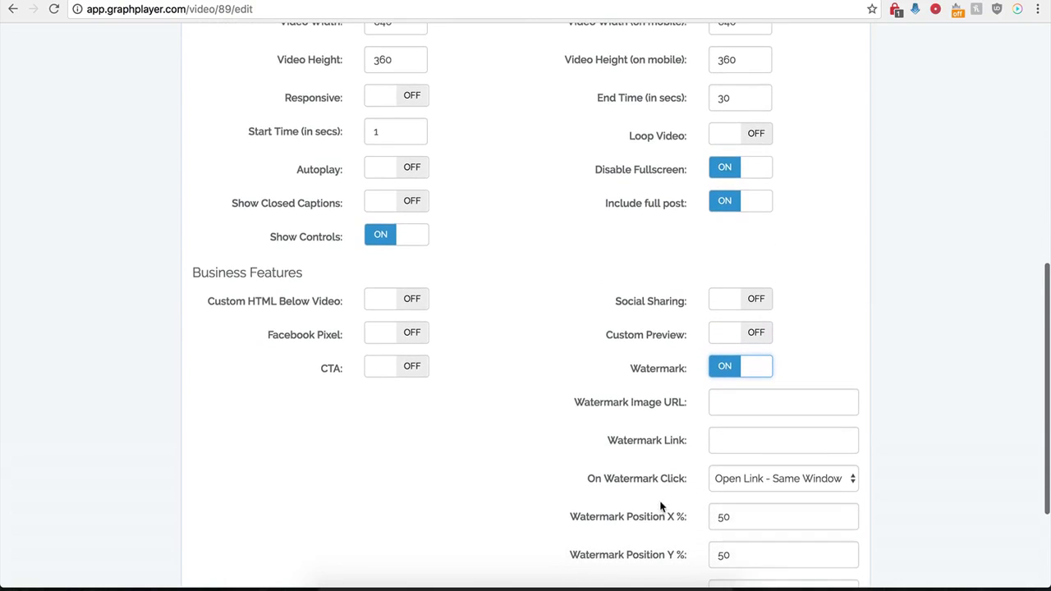
{"action": "left_click", "coordinate": [729, 405]}
{"action": "scroll", "coordinate": [638, 425], "scroll_direction": "down", "scroll_amount": 4}
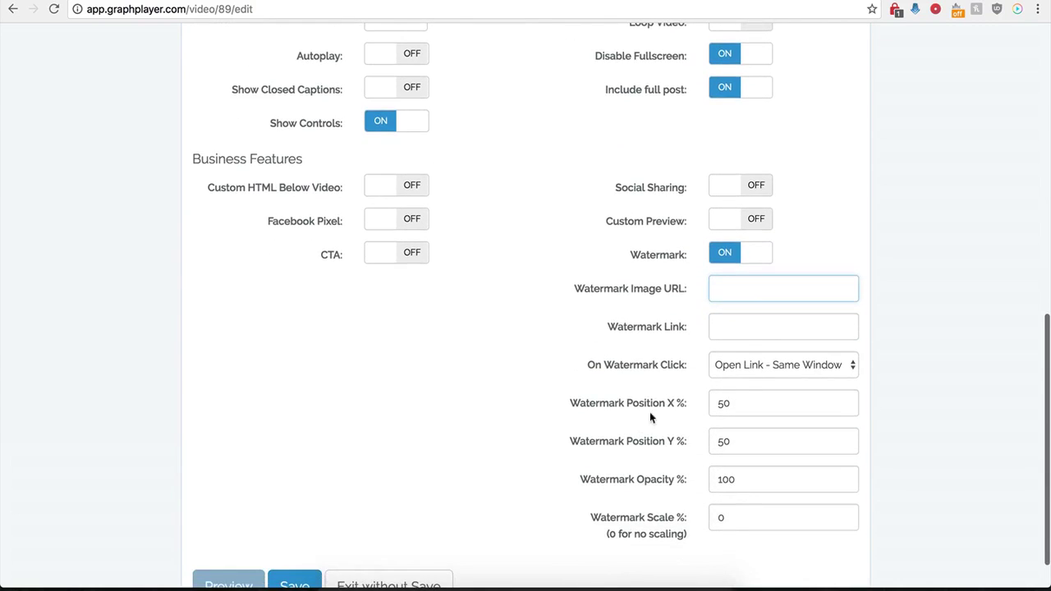
{"action": "left_click", "coordinate": [723, 325]}
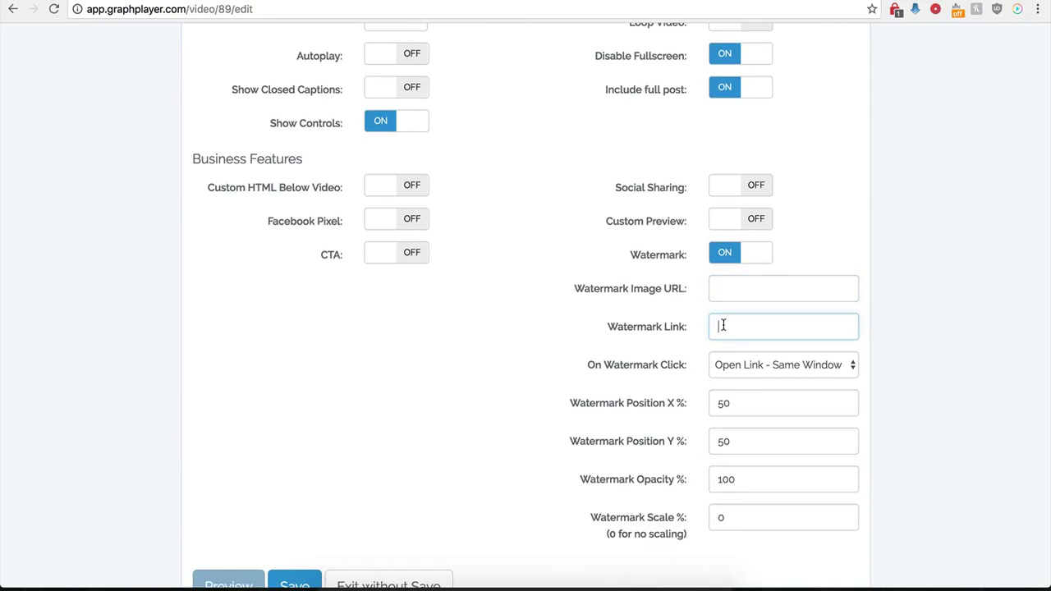
{"action": "left_click", "coordinate": [799, 363]}
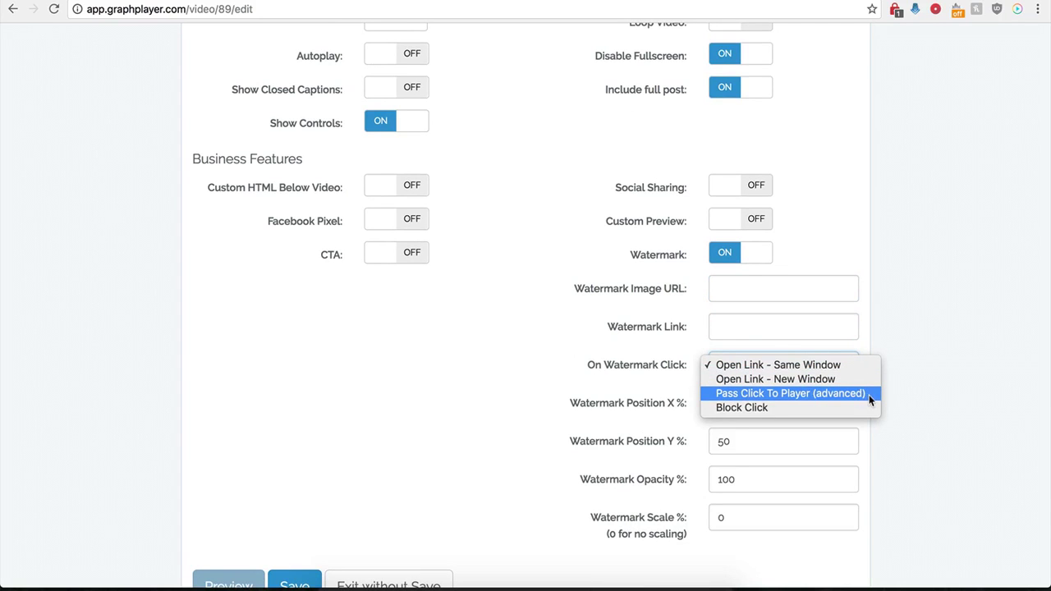
{"action": "left_click", "coordinate": [570, 349]}
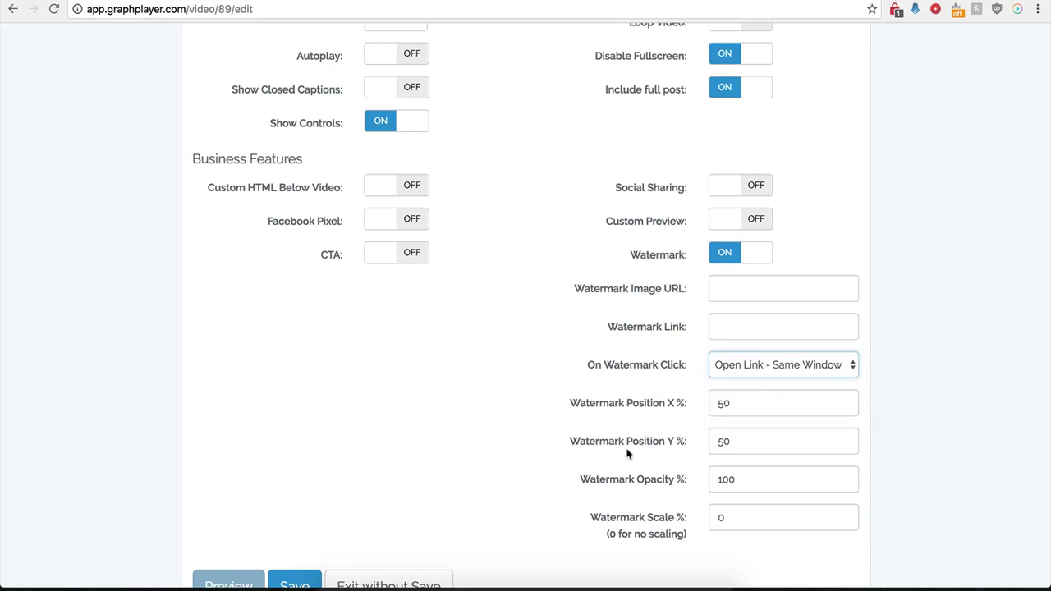
Turn the CTA on to view its settings for comparison, and turn both the CTA and Watermark off.
{"action": "left_click", "coordinate": [405, 256]}
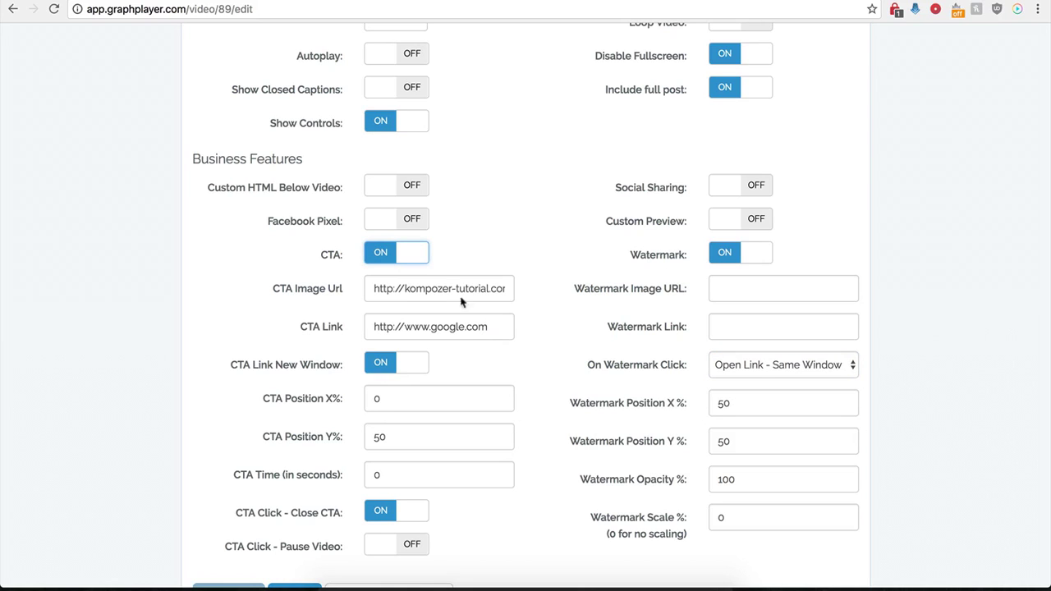
{"action": "left_click", "coordinate": [399, 263]}
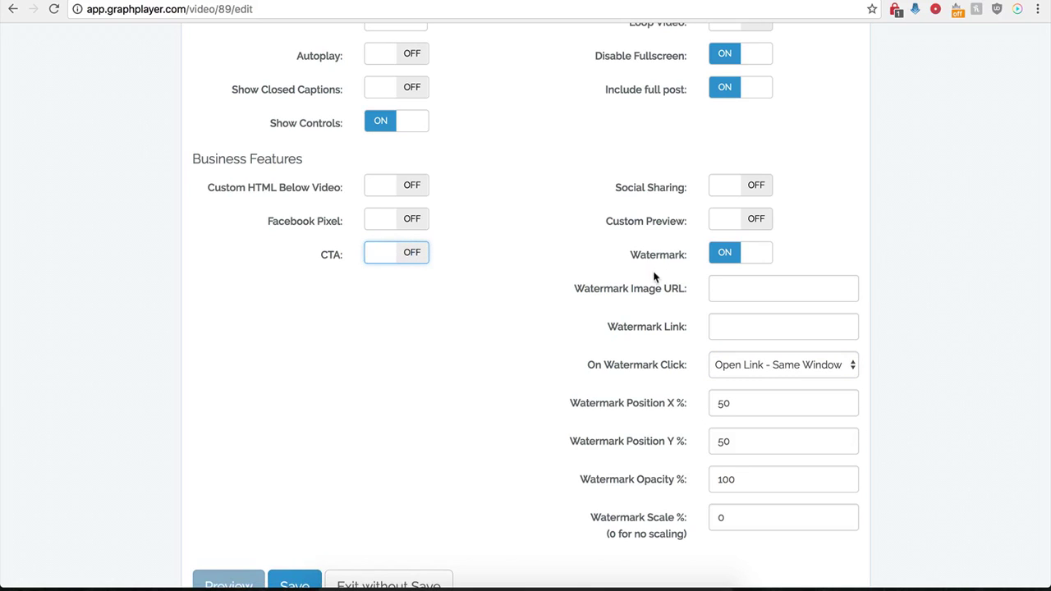
{"action": "left_click", "coordinate": [725, 262]}
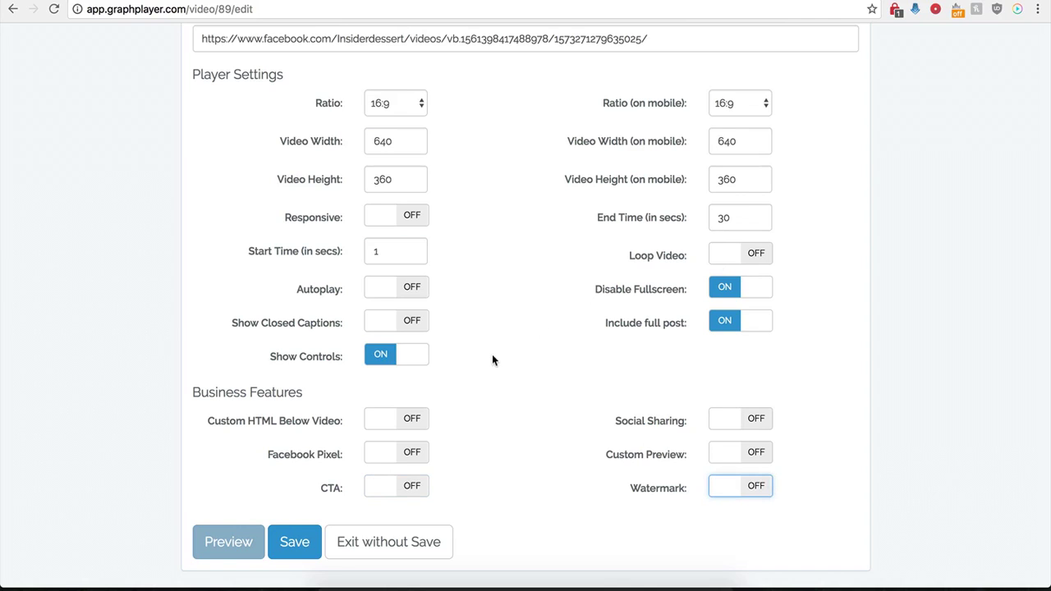